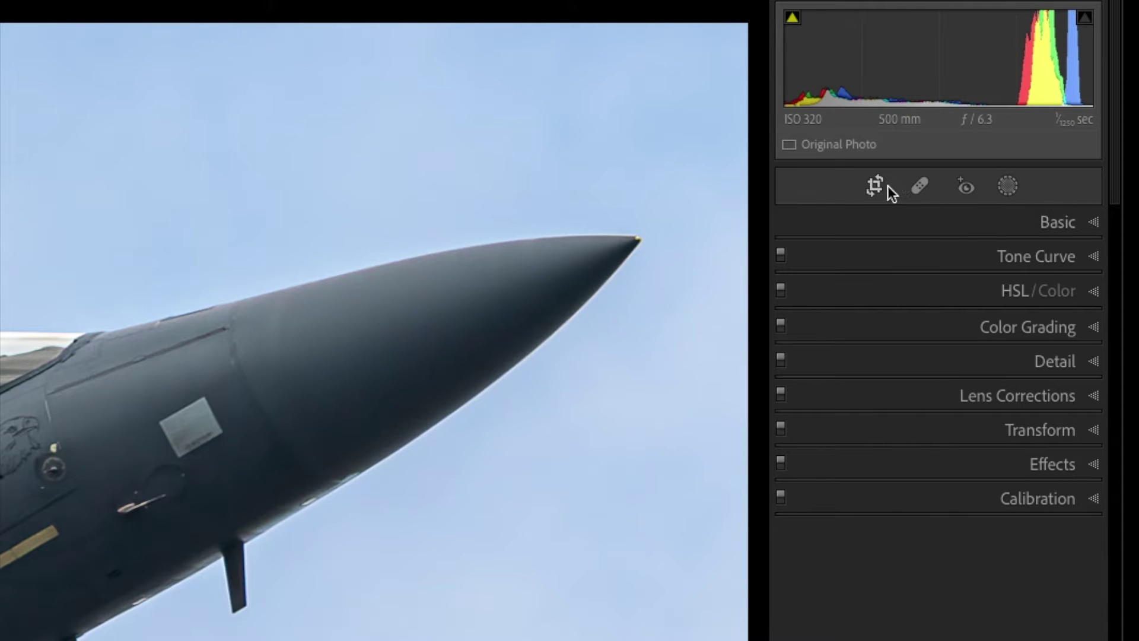
Preview the Crop, Spot Removal and Red Eye tool options, then bring up the new-mask choices.
click(872, 186)
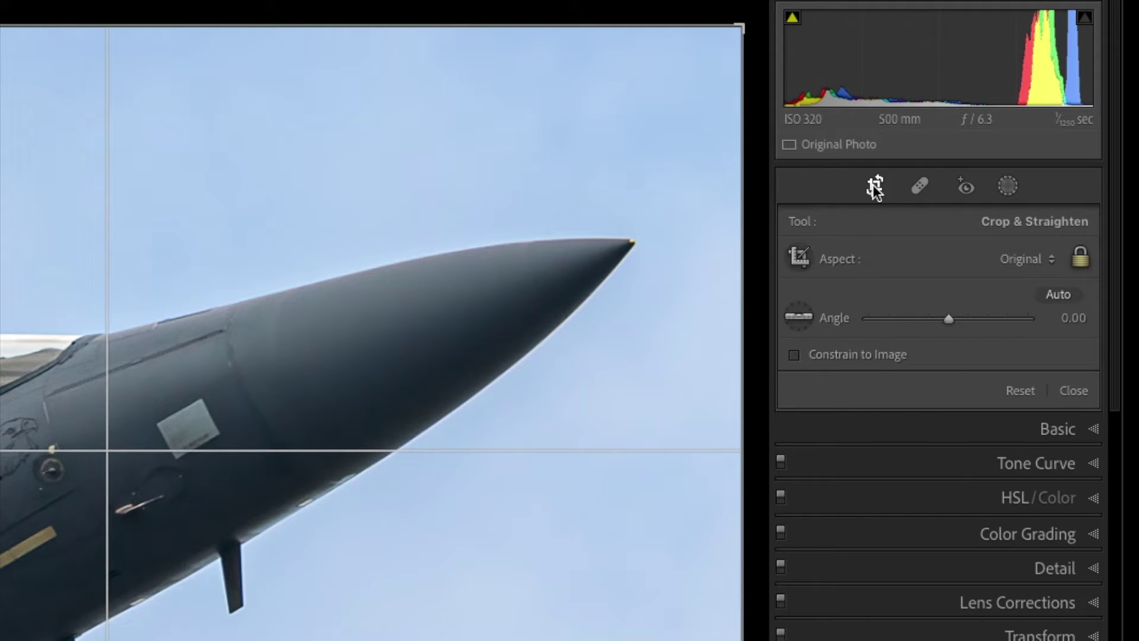
click(873, 184)
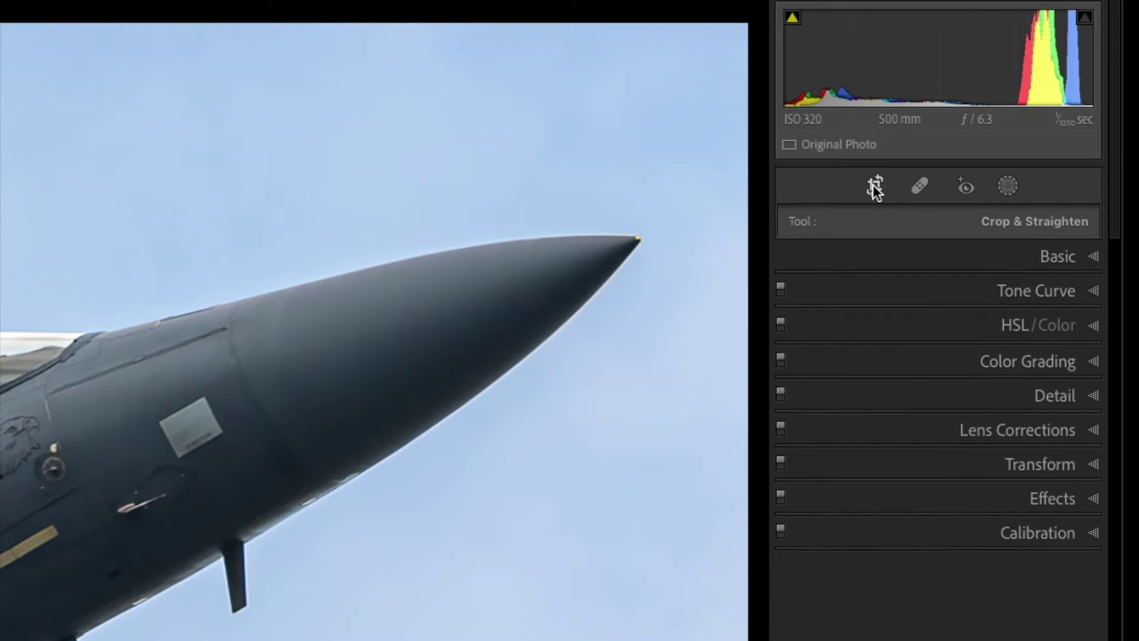
click(918, 186)
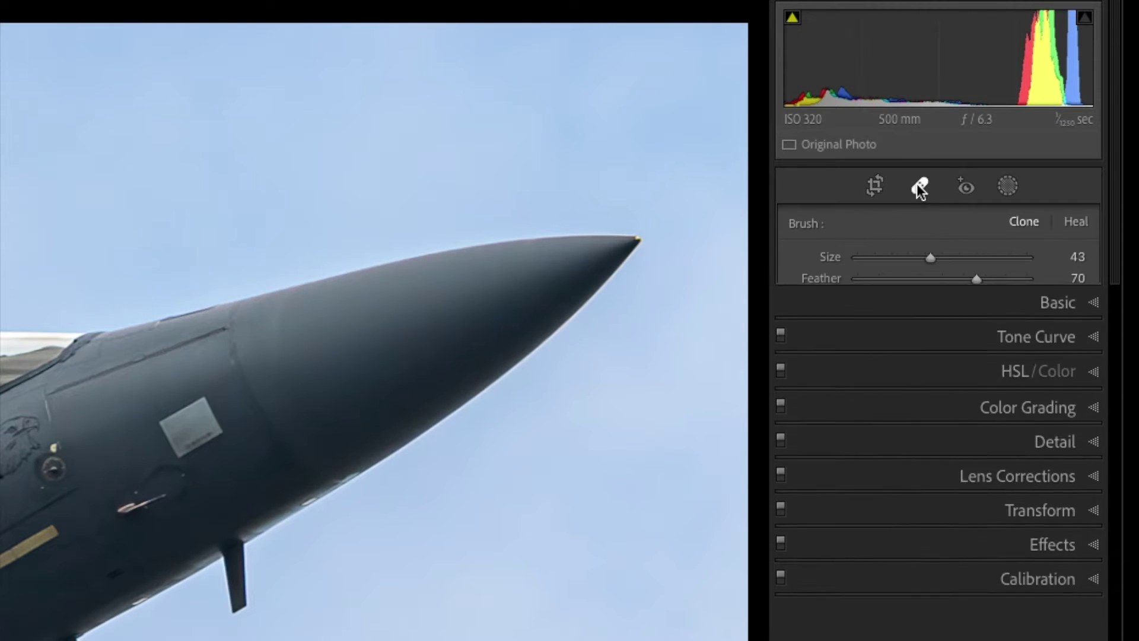
click(919, 186)
click(967, 187)
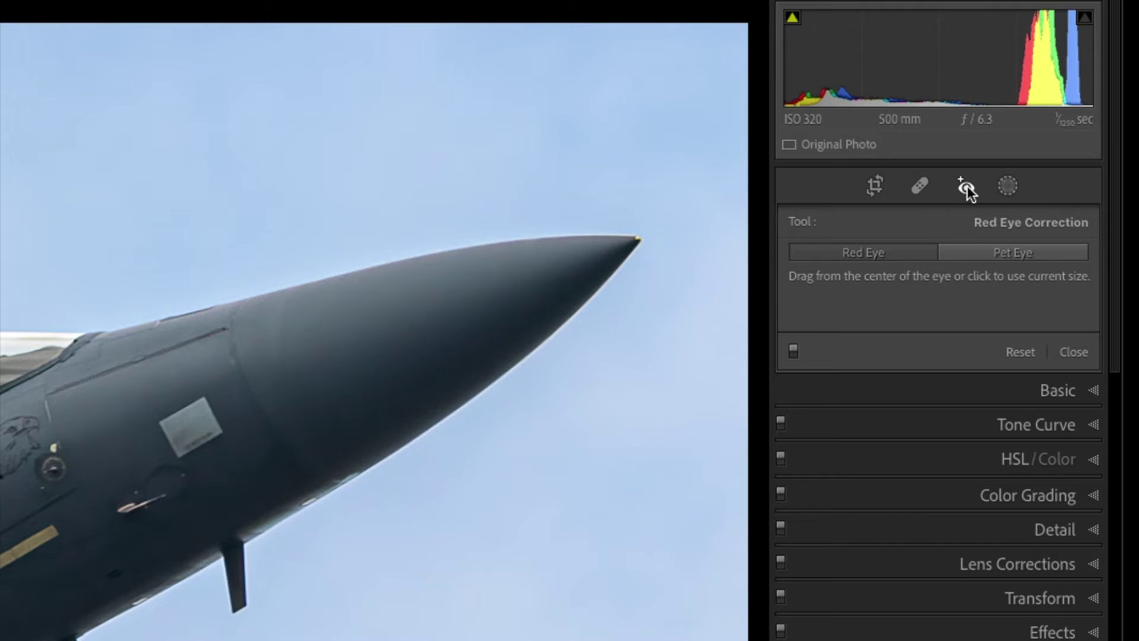
click(967, 187)
click(1009, 187)
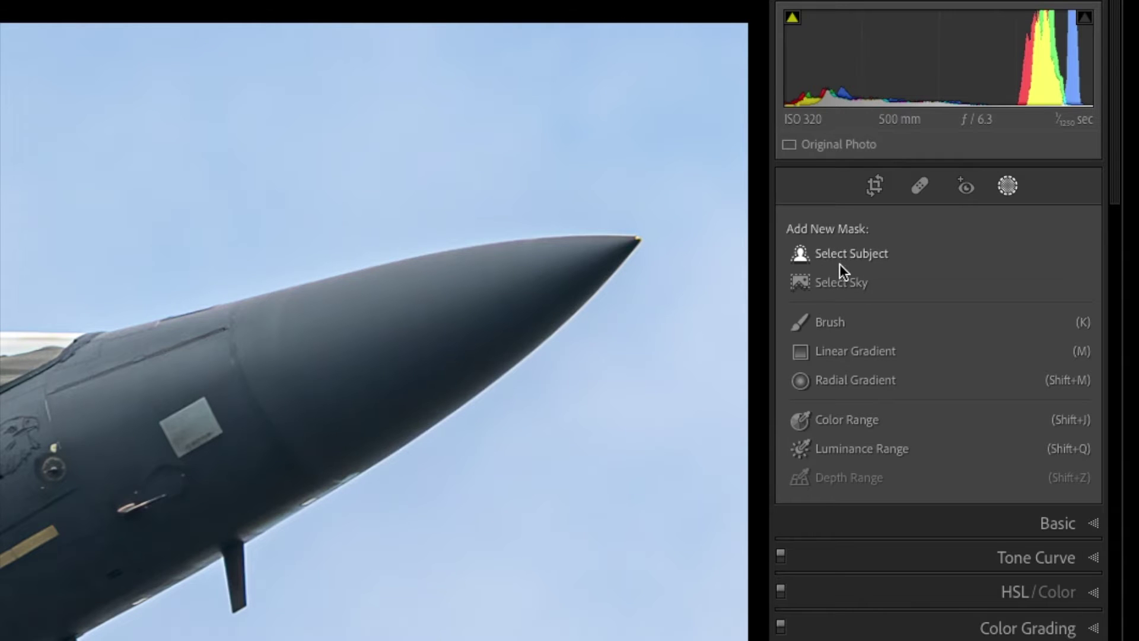
Use Select Sky to create Mask 1 covering the background around the jet.
click(836, 280)
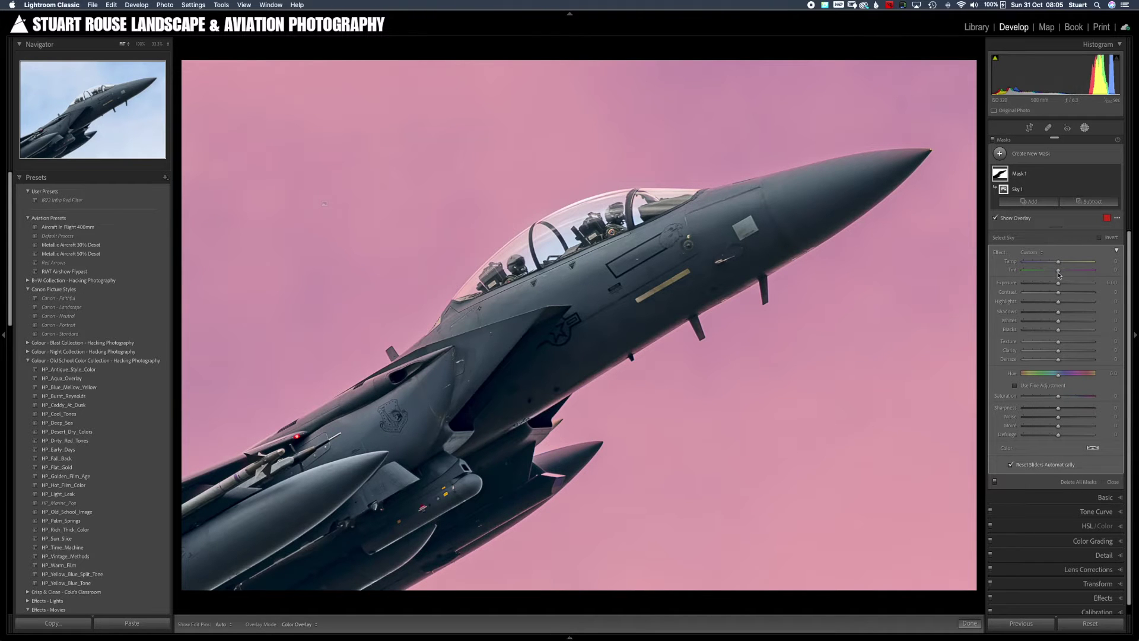
Set the Sky mask's Temp to -100 for a deep blue sky.
drag(1059, 264, 1008, 264)
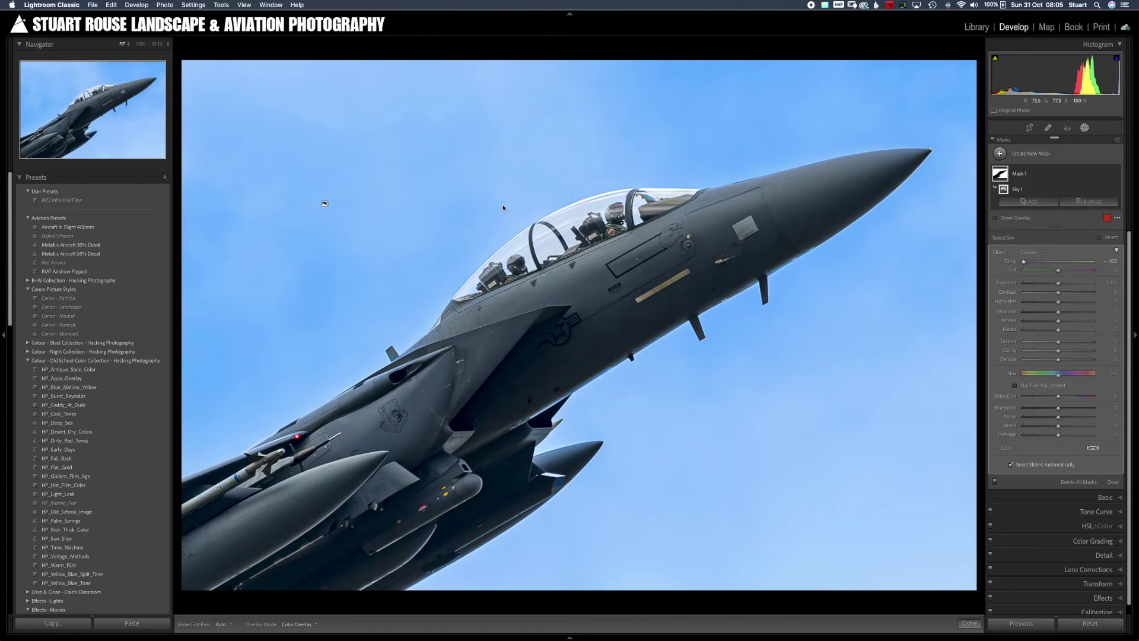
click(1031, 202)
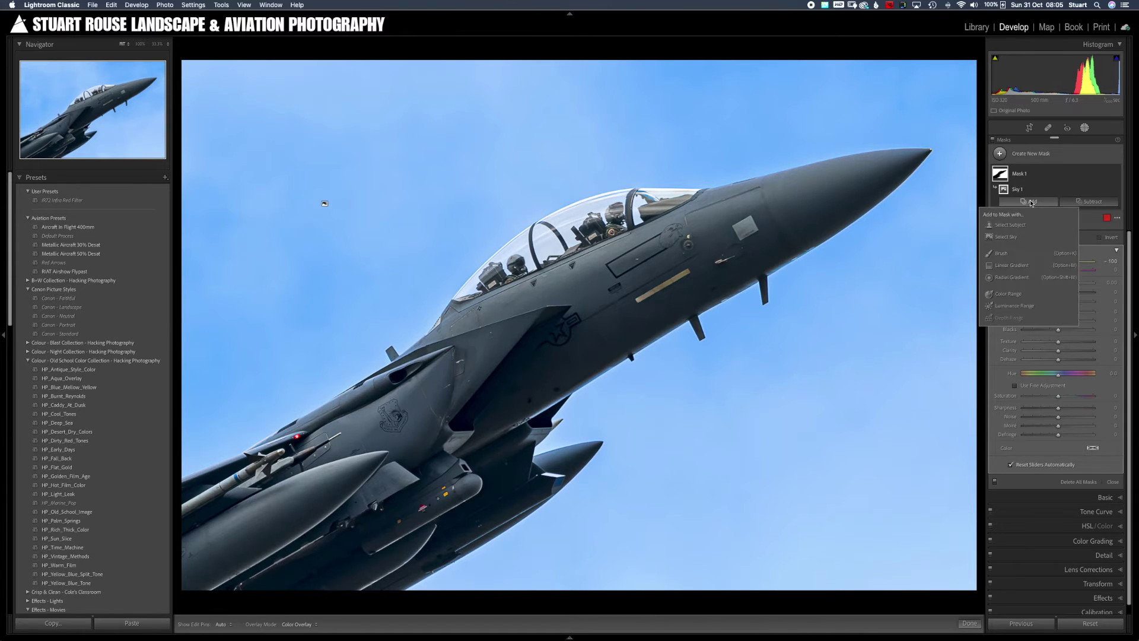
Add a Brush component to Mask 1 and paint the cockpit canopy glass into it.
click(1003, 253)
key(h)
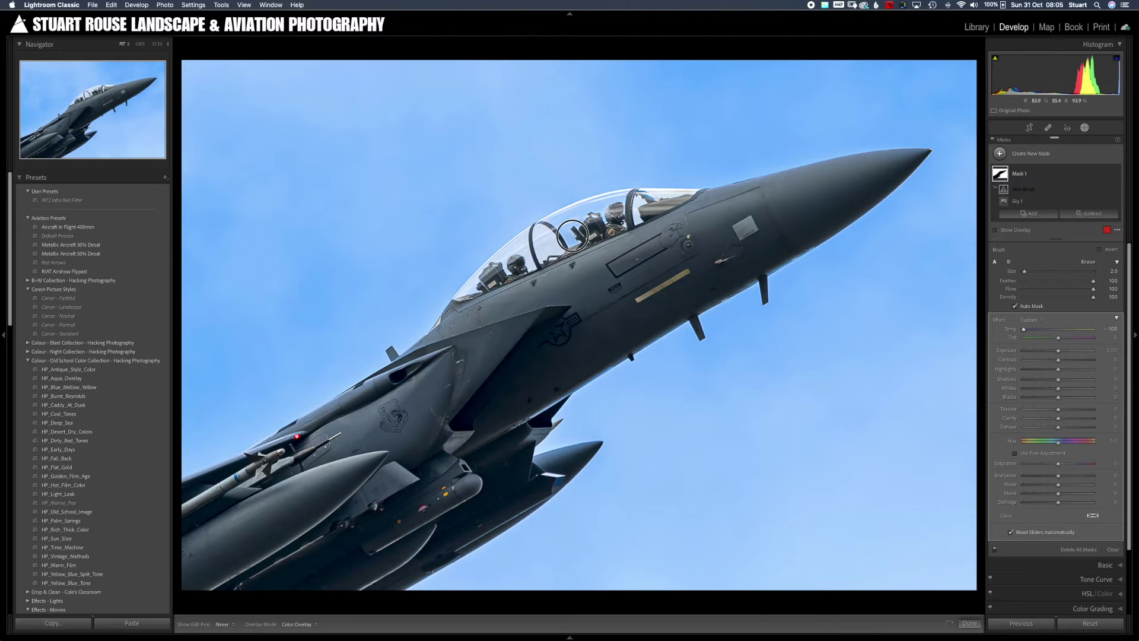
mouse_move(600, 200)
mouse_down()
mouse_move(632, 189)
mouse_move(599, 201)
mouse_up()
key(h)
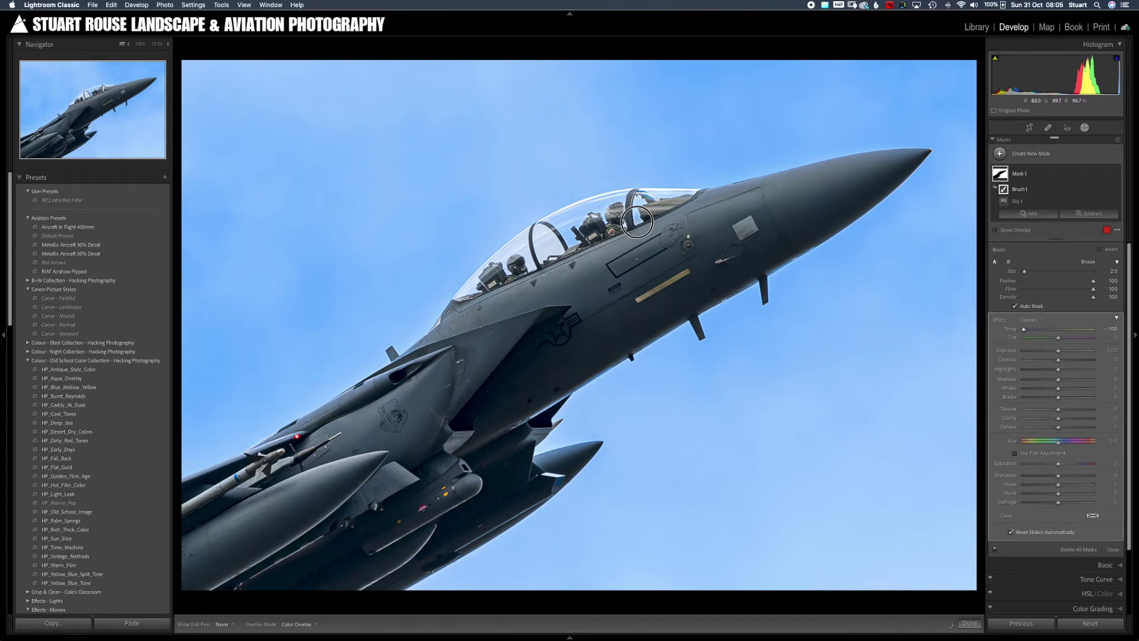
key(h)
key(h)
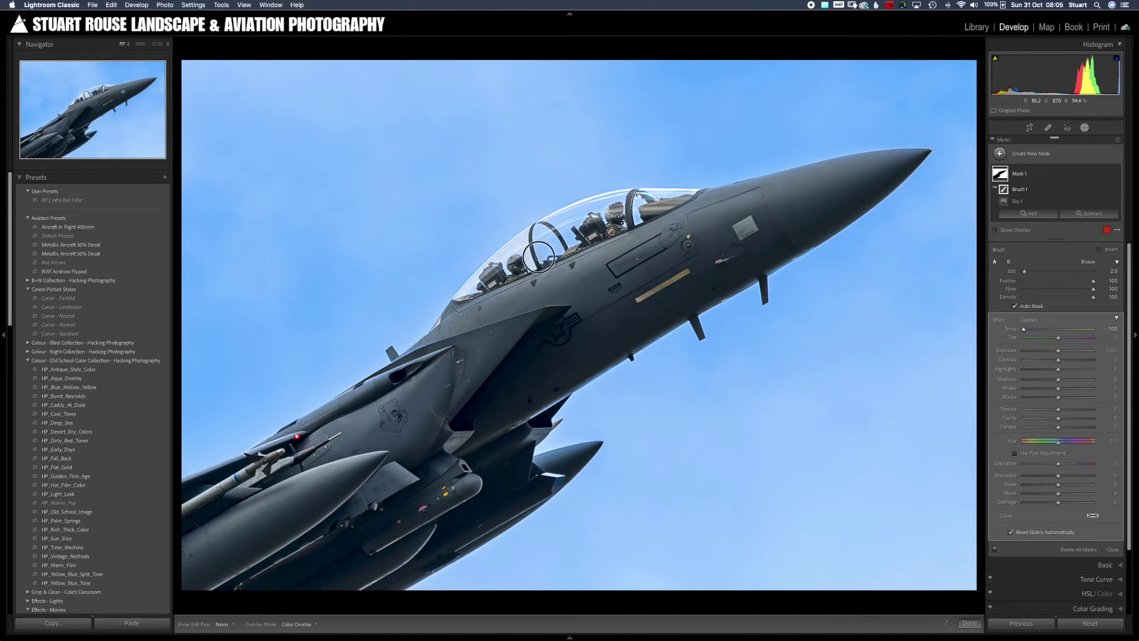
drag(547, 254, 550, 260)
mouse_move(522, 236)
mouse_down()
mouse_move(532, 268)
mouse_move(526, 240)
mouse_move(529, 271)
mouse_move(513, 251)
mouse_move(507, 272)
mouse_move(500, 255)
mouse_move(464, 295)
mouse_up()
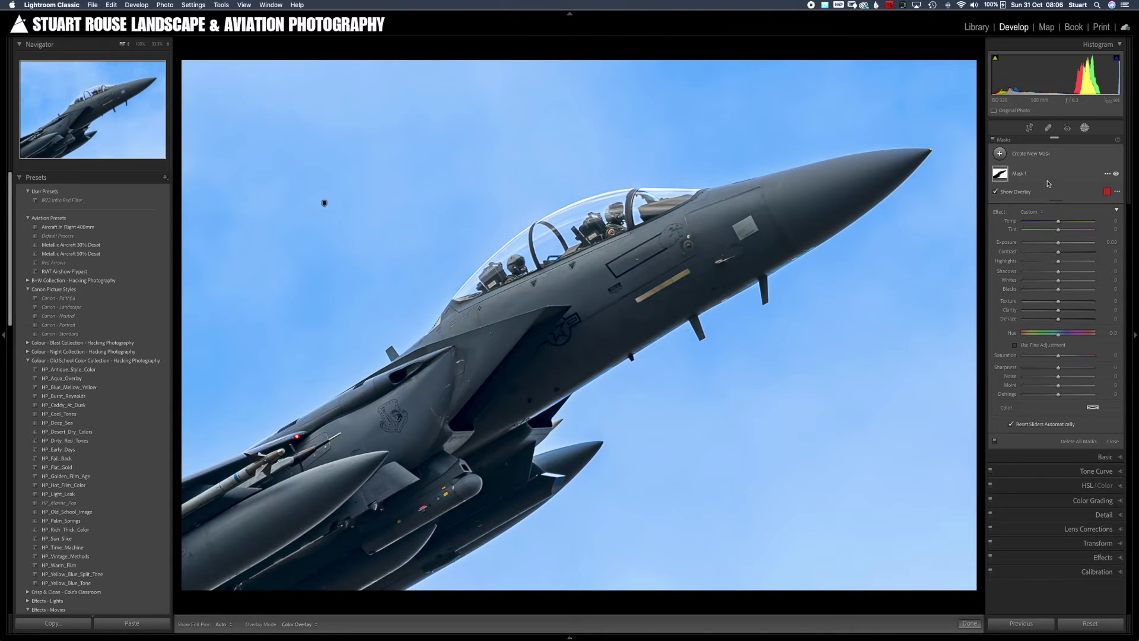
Create Mask 2 as a linear gradient from the top sky toward the cockpit, Exposure about 0.75.
click(1001, 154)
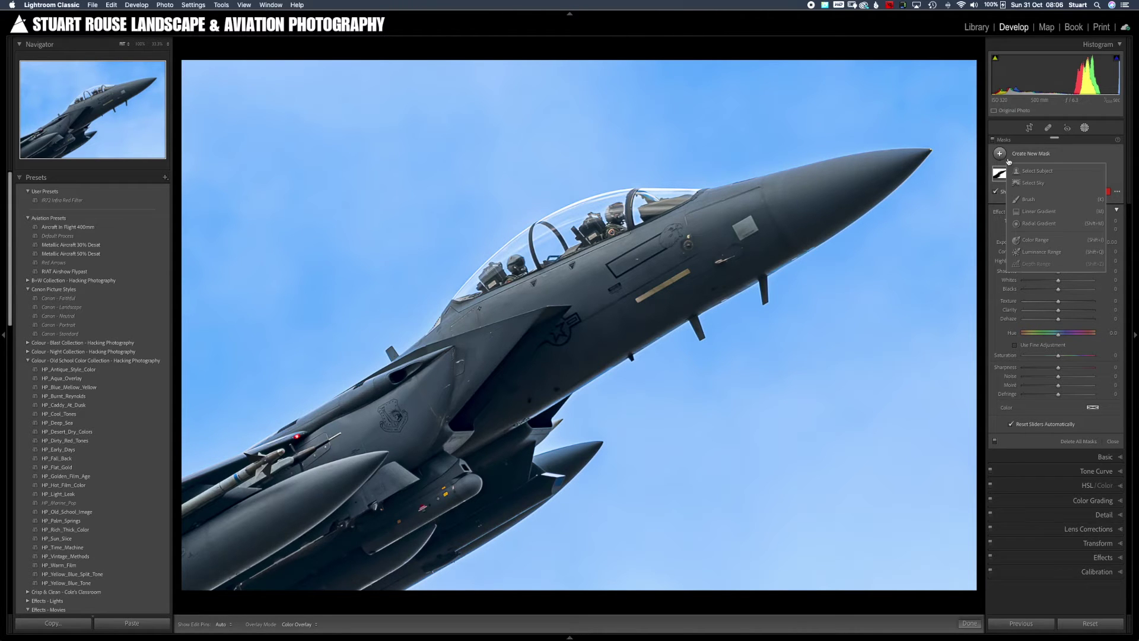
click(1040, 212)
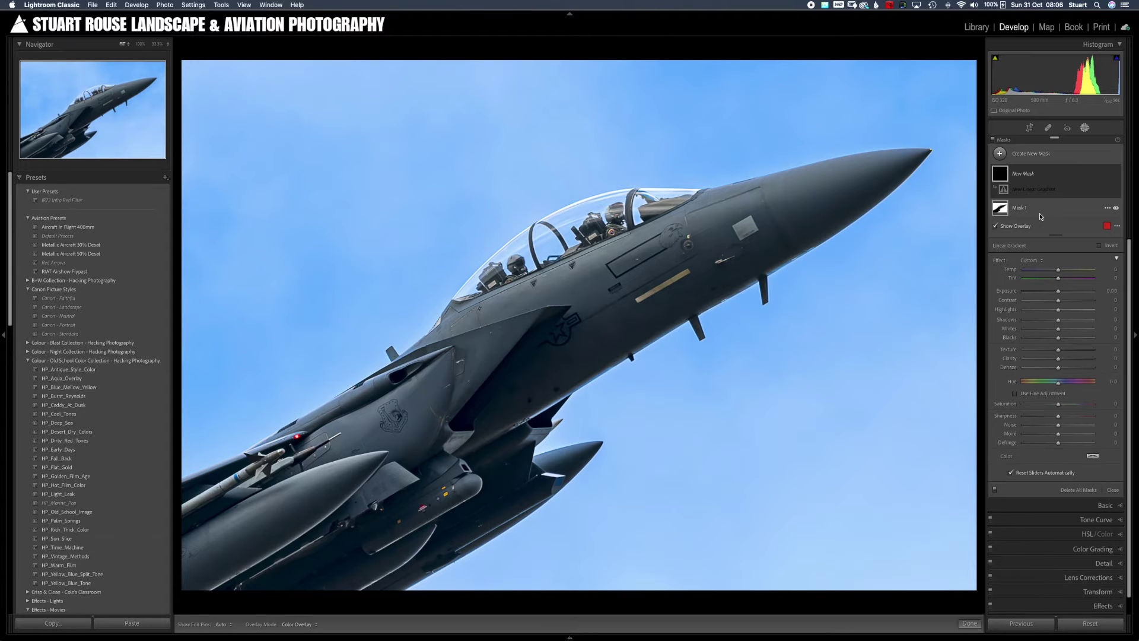
drag(415, 85, 538, 307)
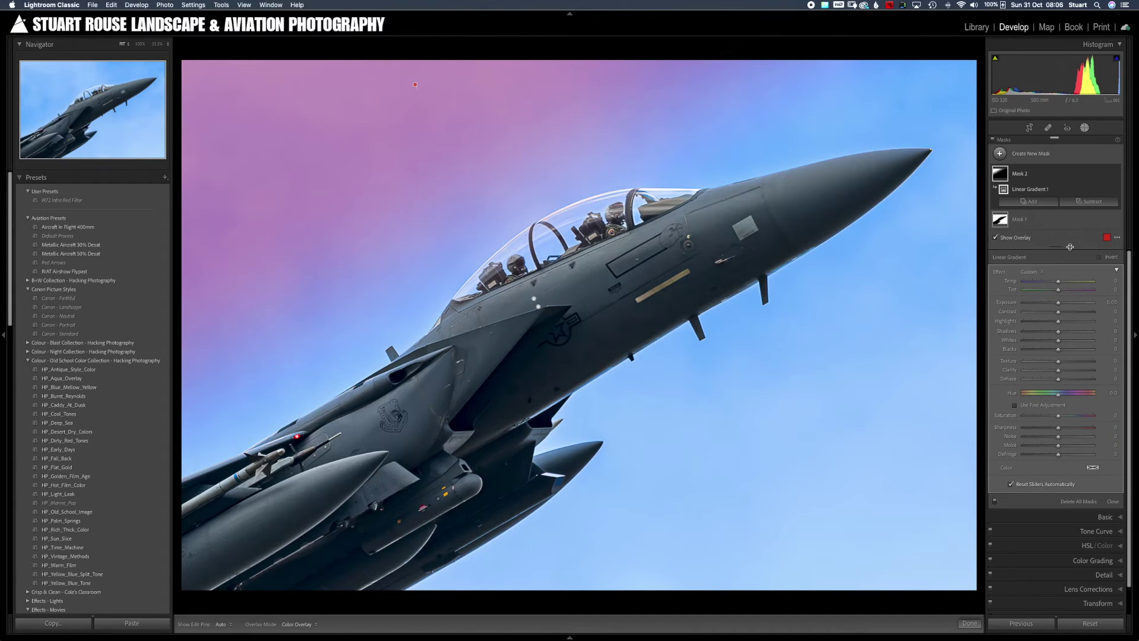
mouse_move(1059, 305)
mouse_down()
mouse_move(1040, 306)
mouse_move(1051, 304)
mouse_up()
Review the masking help, keep the colour overlay display, and hide the gradient's pins.
click(1117, 141)
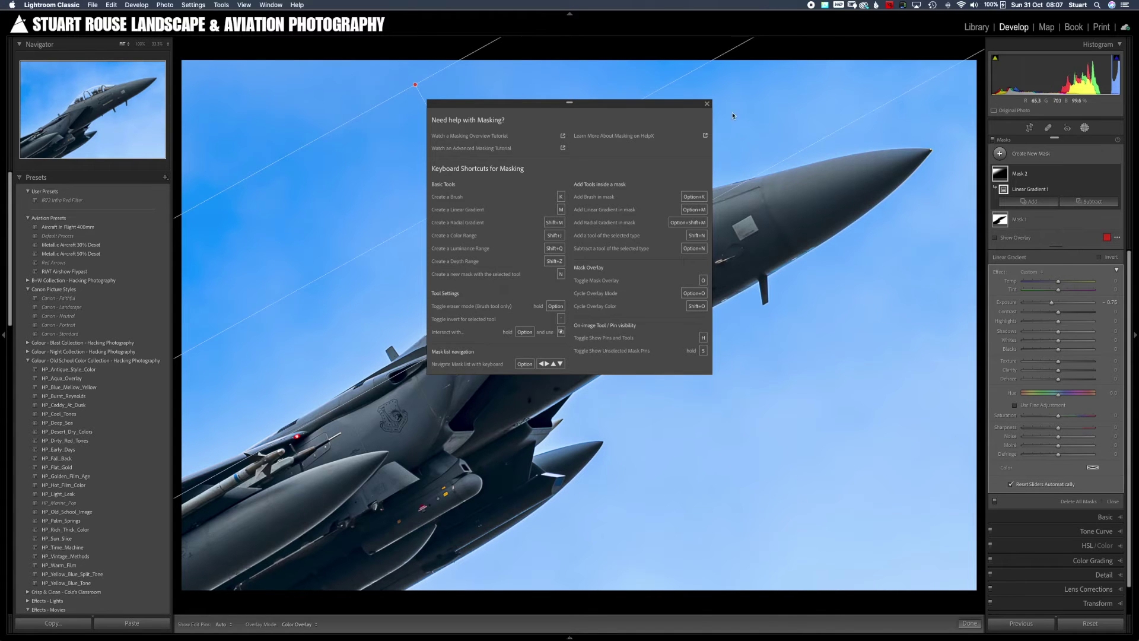
click(707, 104)
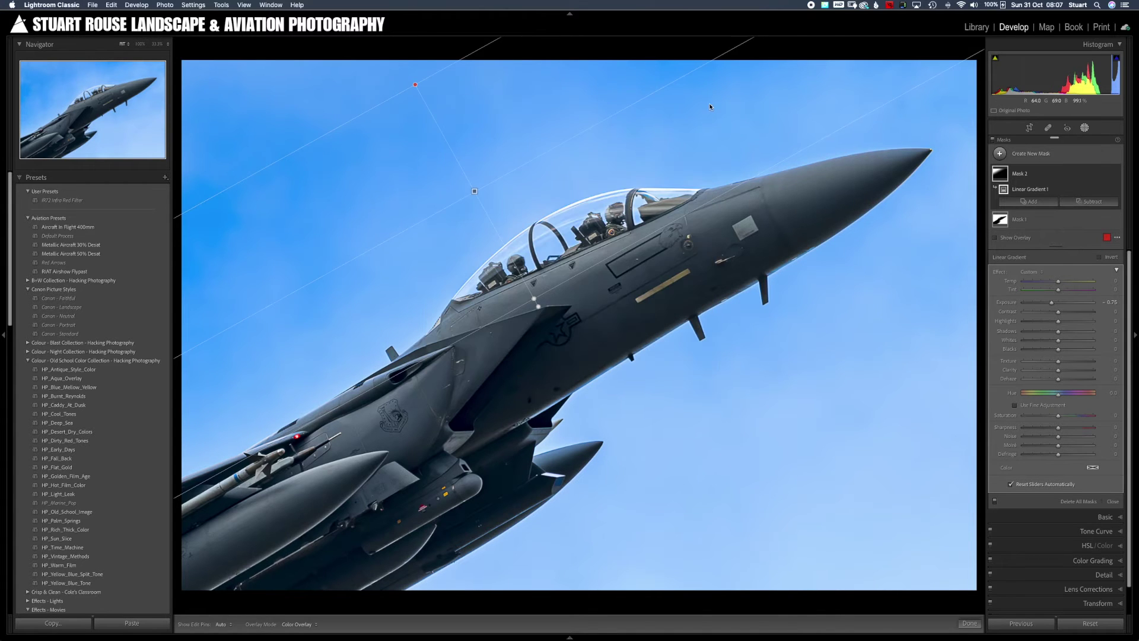
click(1116, 237)
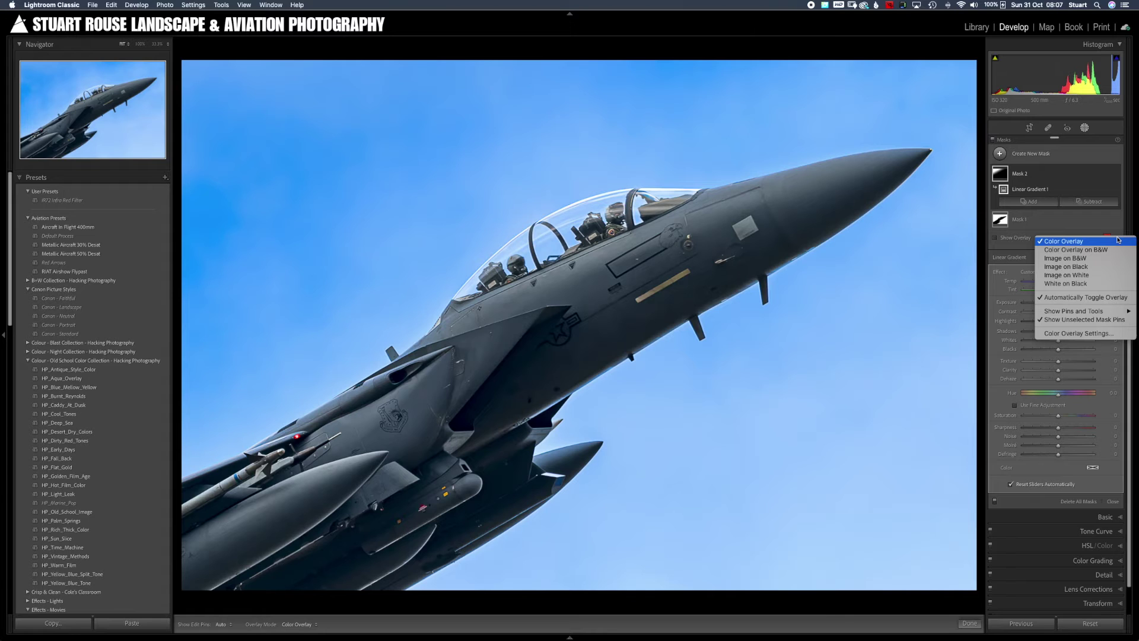
click(1118, 240)
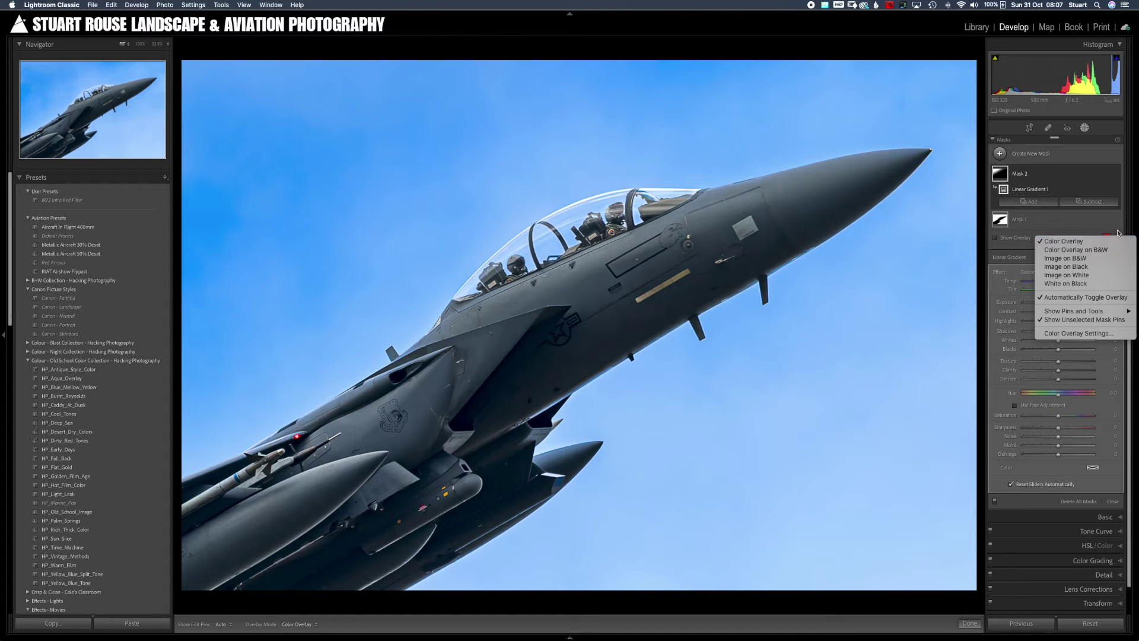
click(1073, 157)
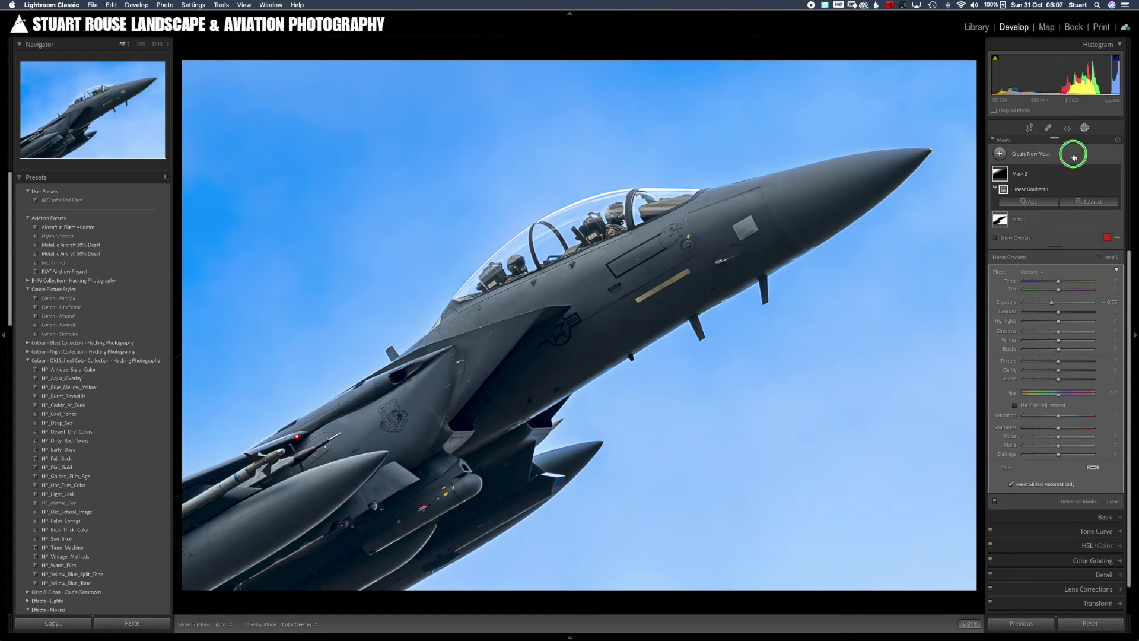
Float the masks list over the photo, review both masks, and toggle Mask 2 off and on.
drag(1037, 140, 274, 120)
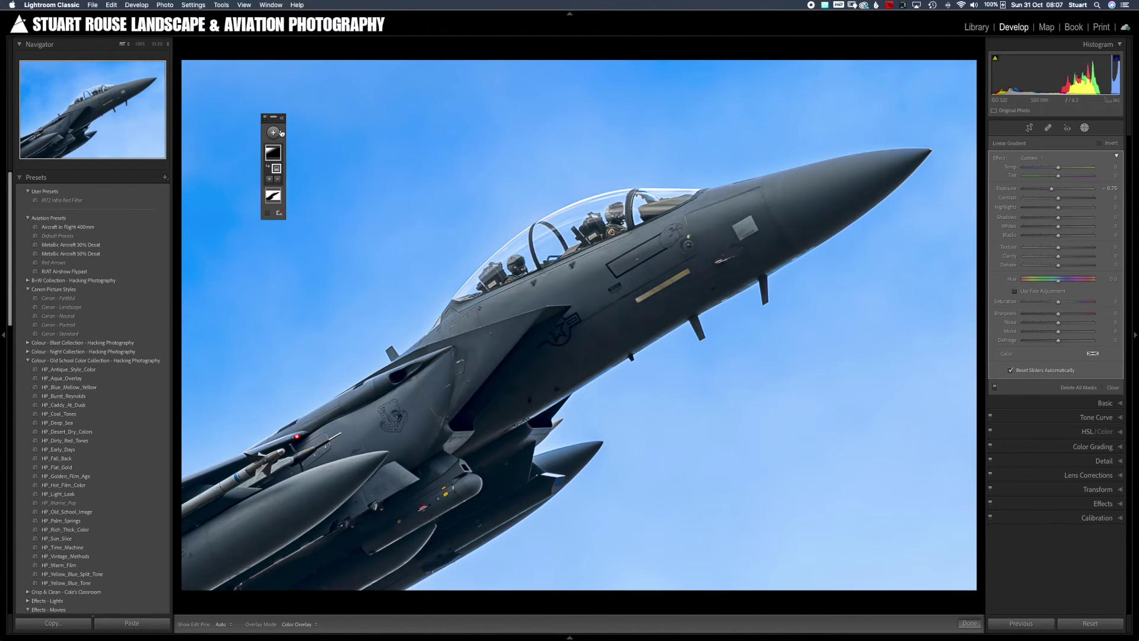
click(284, 121)
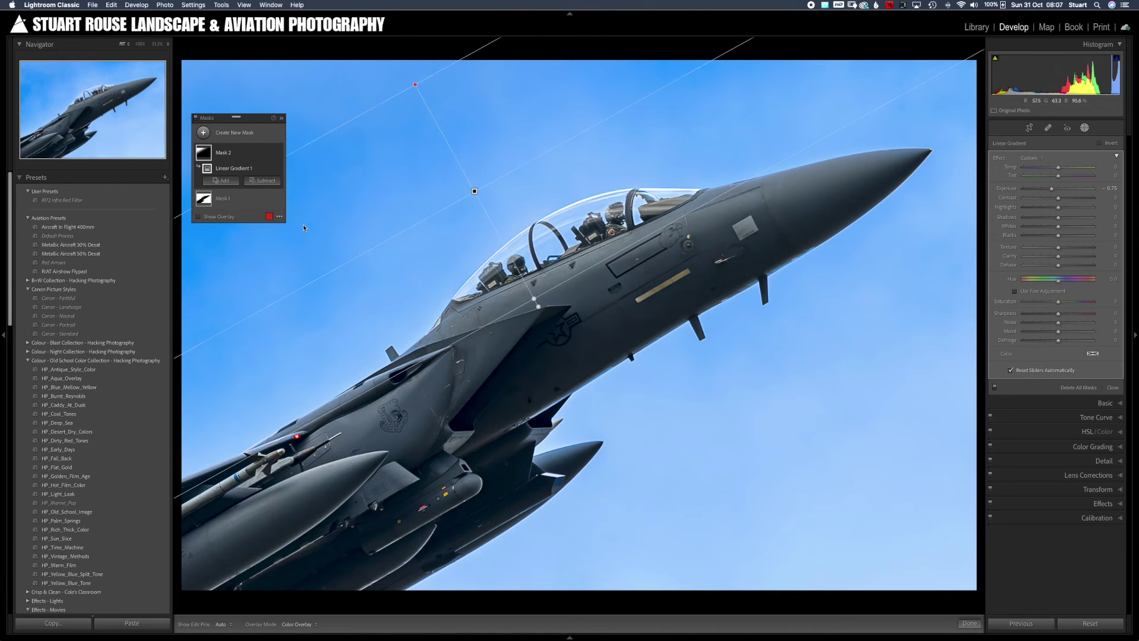
click(242, 200)
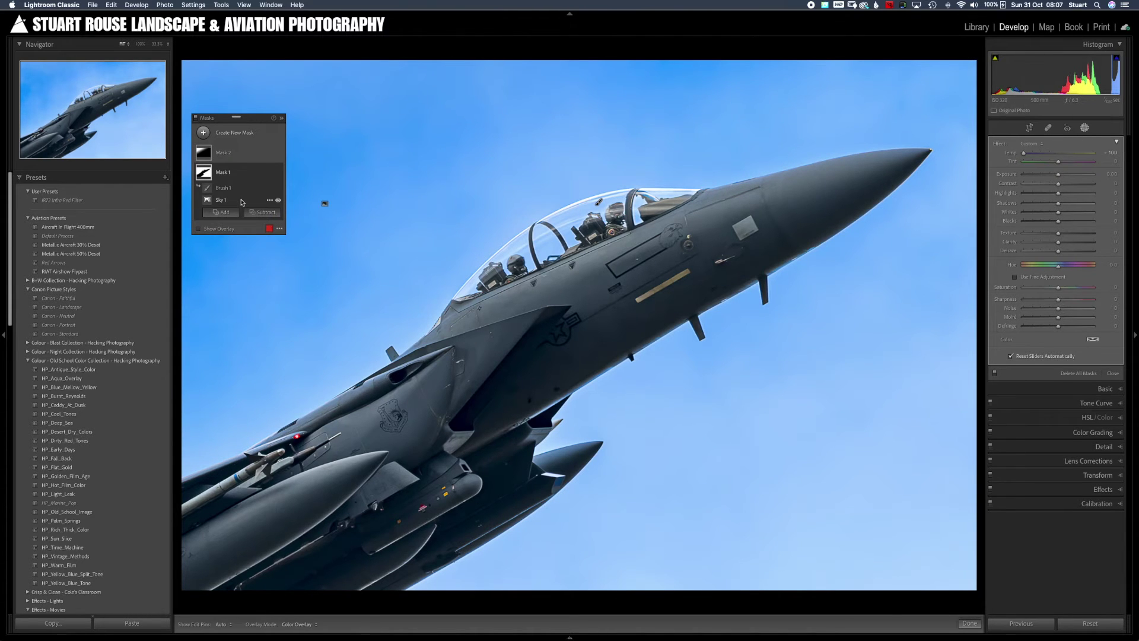
click(229, 155)
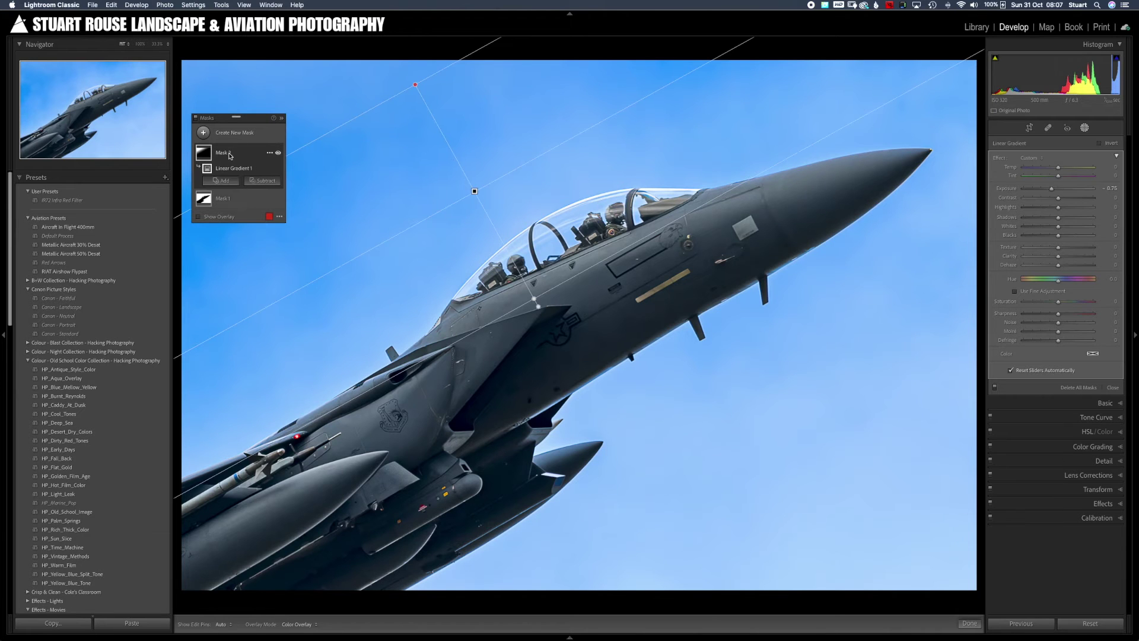
click(278, 155)
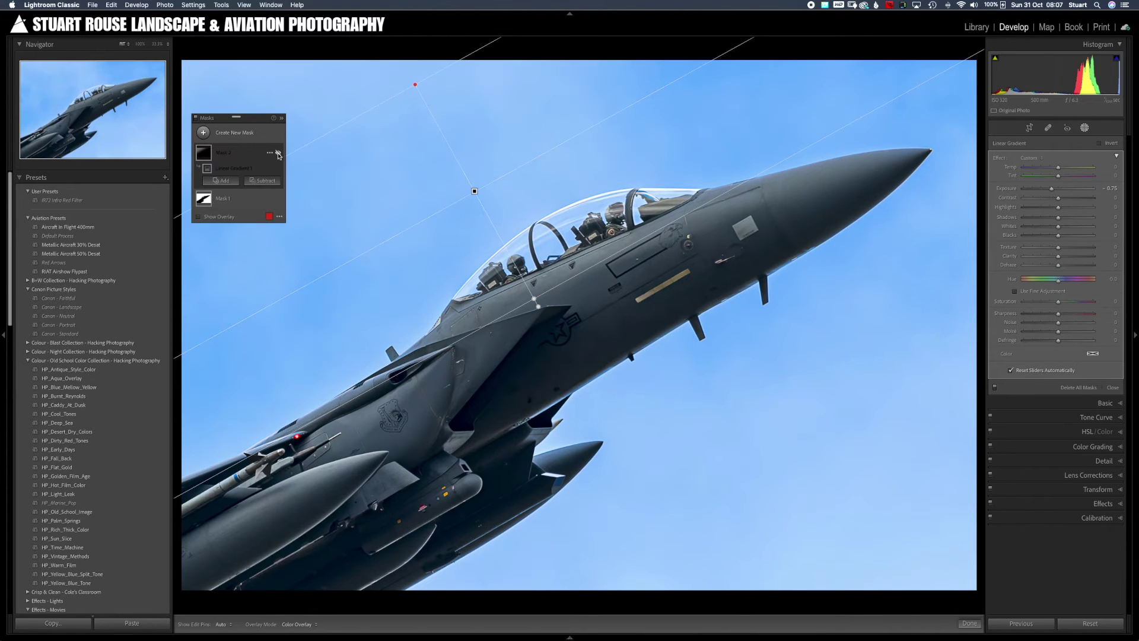
click(278, 154)
Delete Mask 2, dock the masks panel back, and move on to the Swiss F/A-18 photo.
click(270, 153)
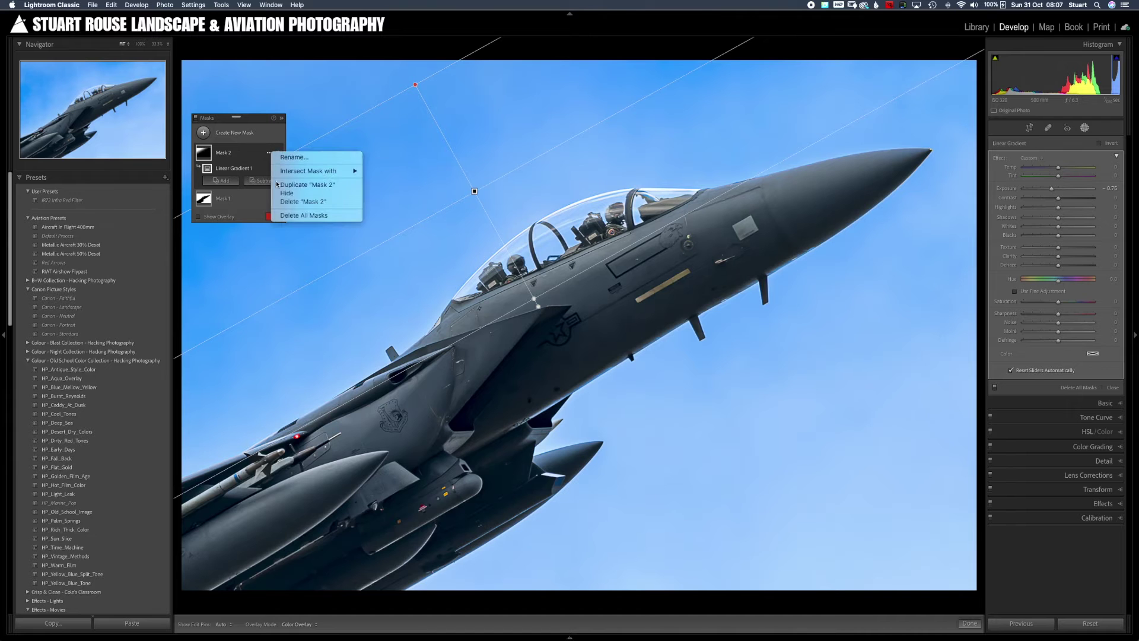
click(291, 206)
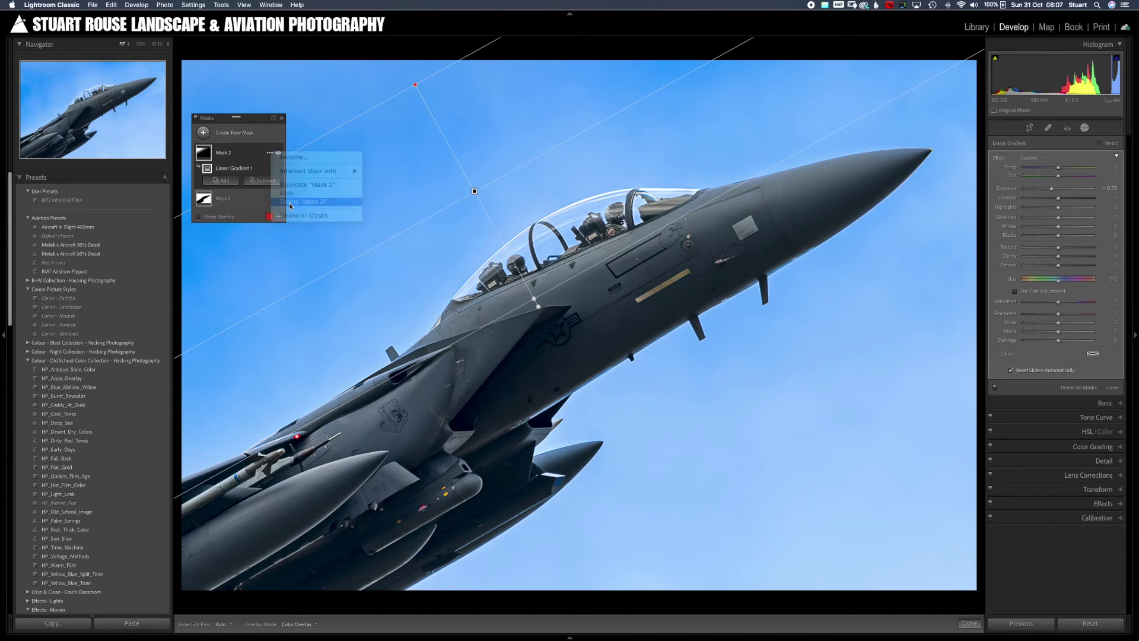
drag(285, 118, 1057, 137)
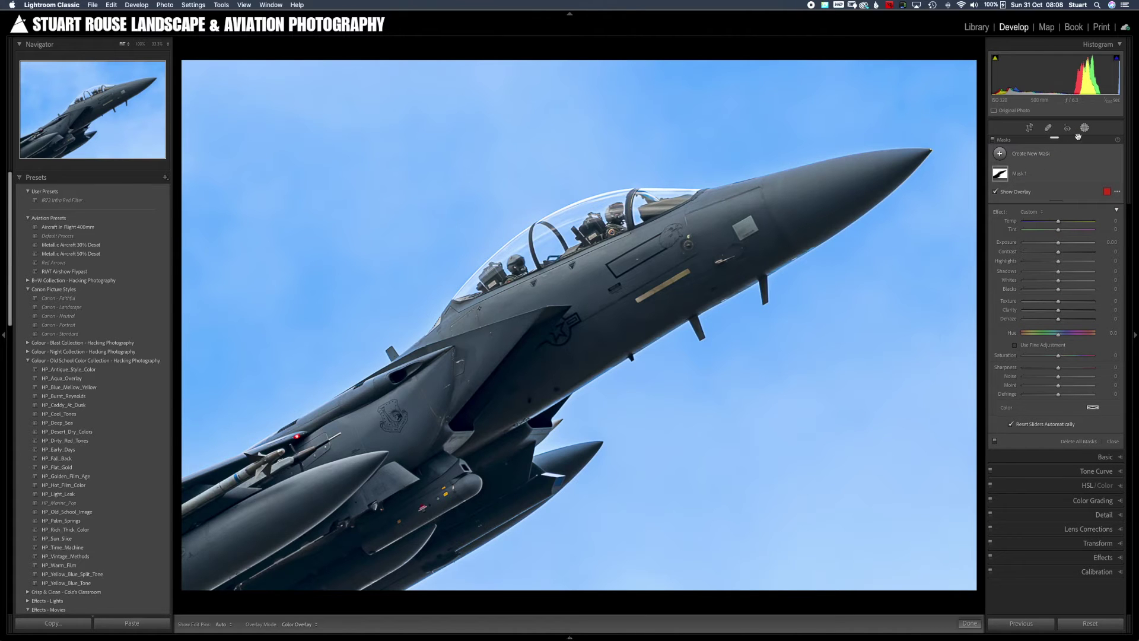
click(1084, 128)
click(1105, 144)
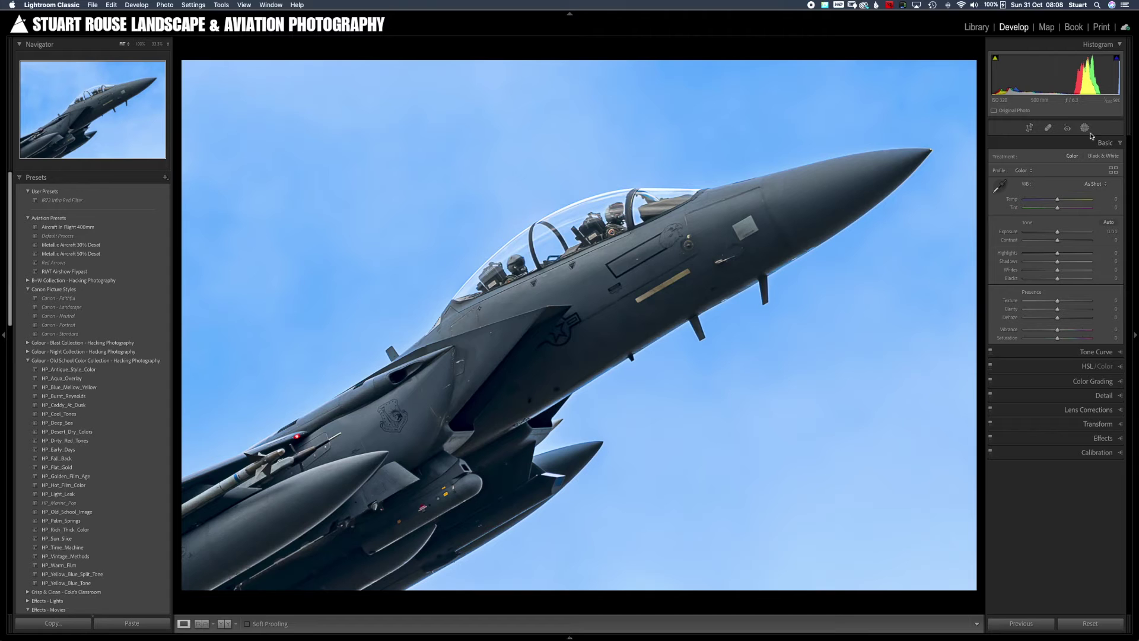
click(1084, 129)
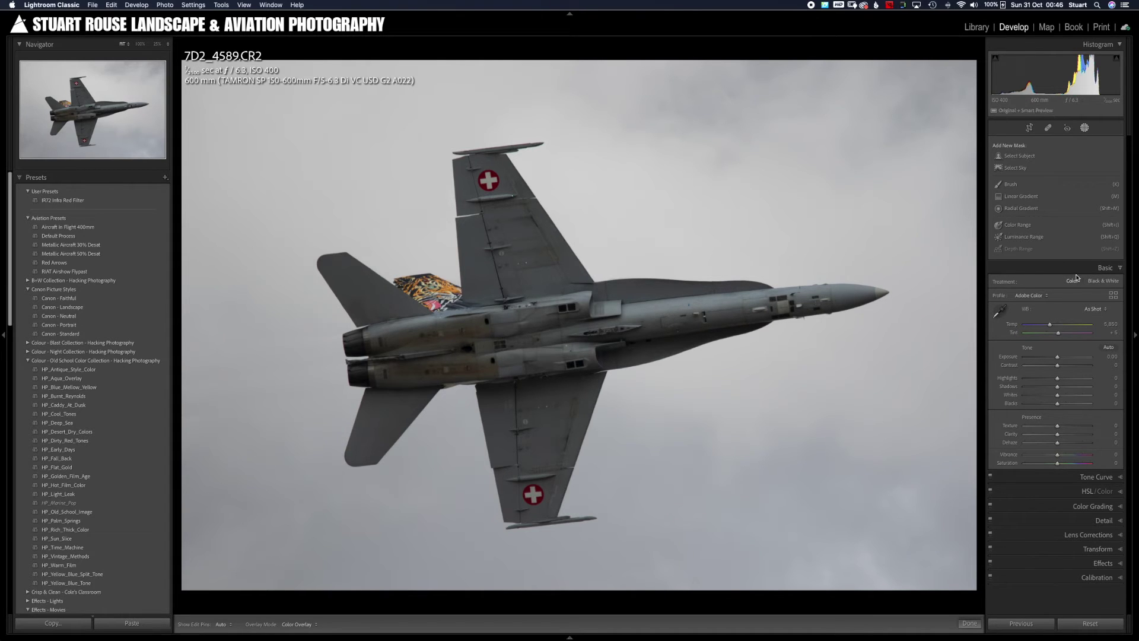
Apply Basic edits: Exposure +0.78, Highlights -100, Shadows +44, Whites +61, Blacks -44, Texture and Dehaze +25.
click(1101, 268)
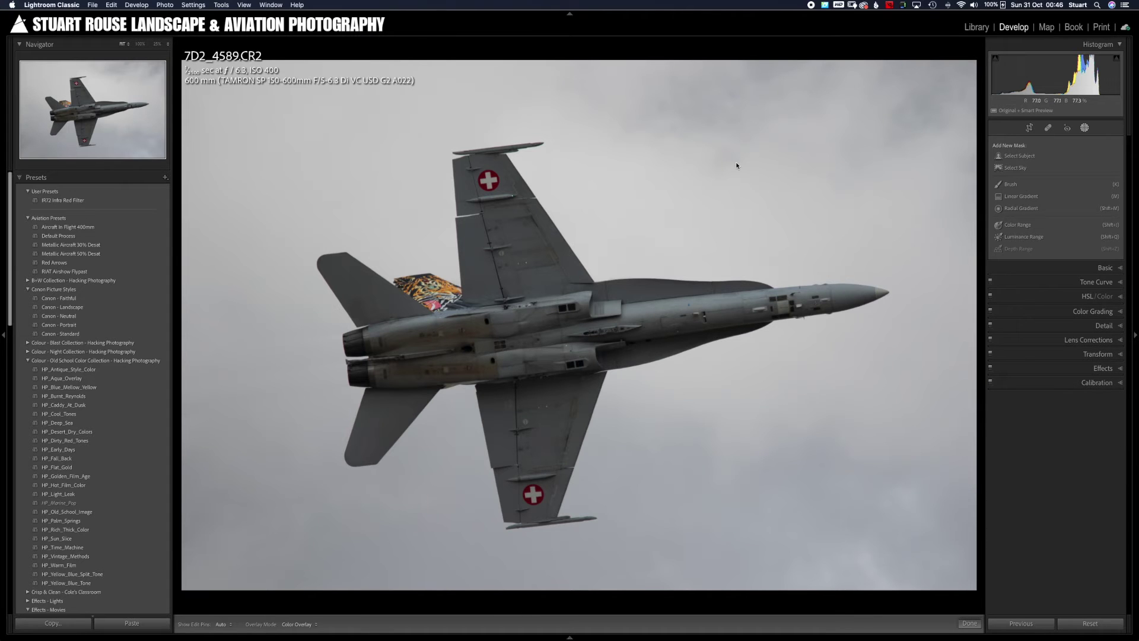
click(1085, 129)
click(1104, 143)
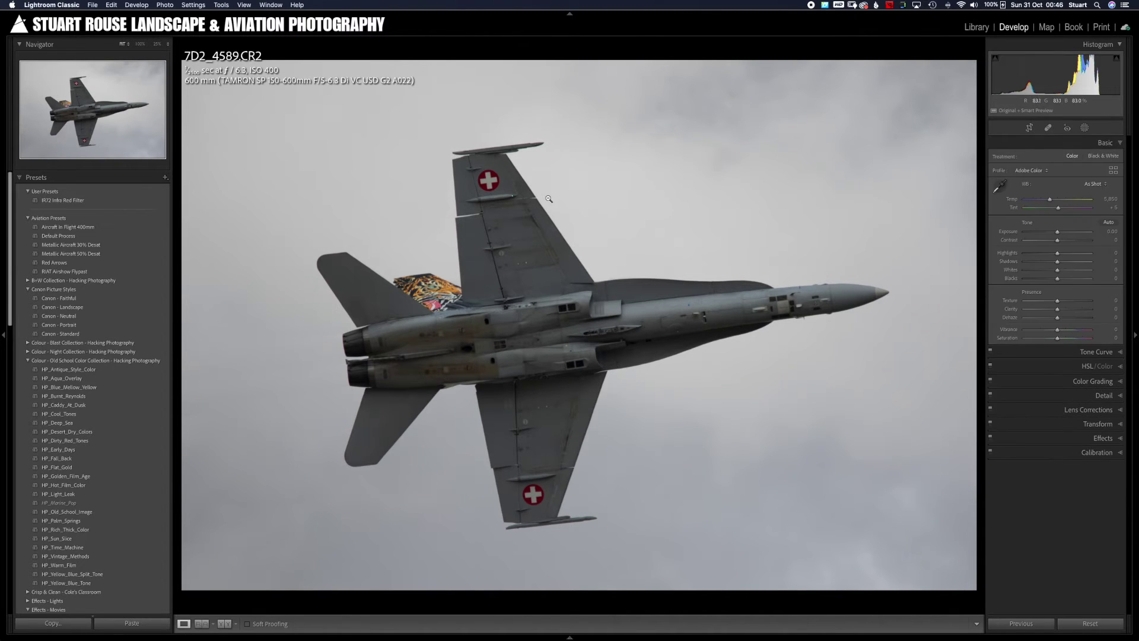
drag(1057, 232, 1044, 282)
click(1066, 301)
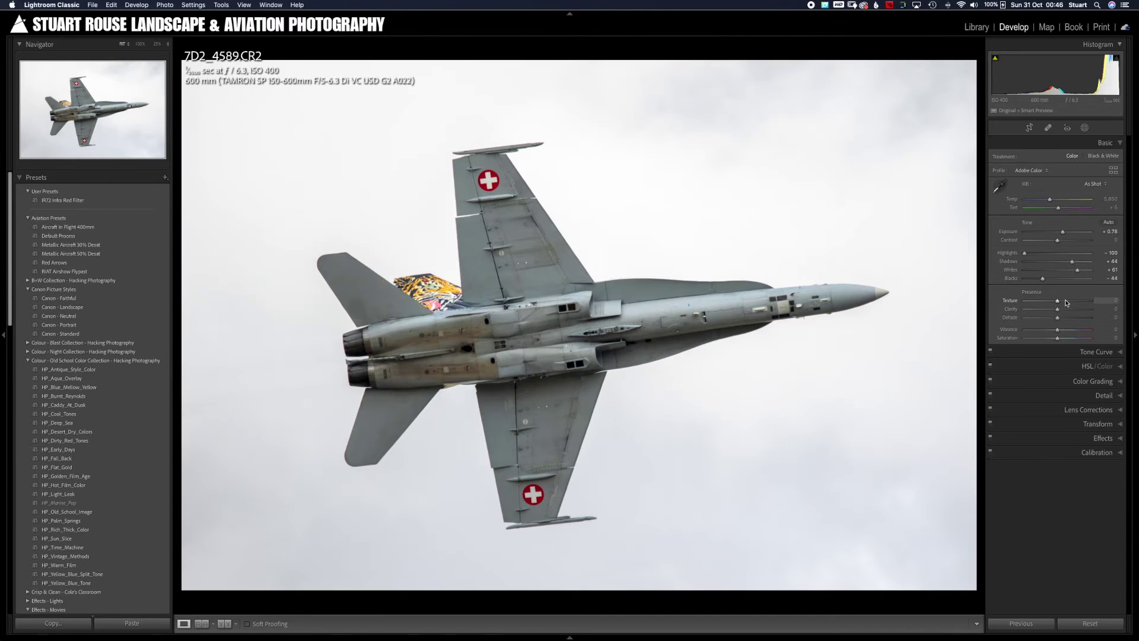
click(1066, 319)
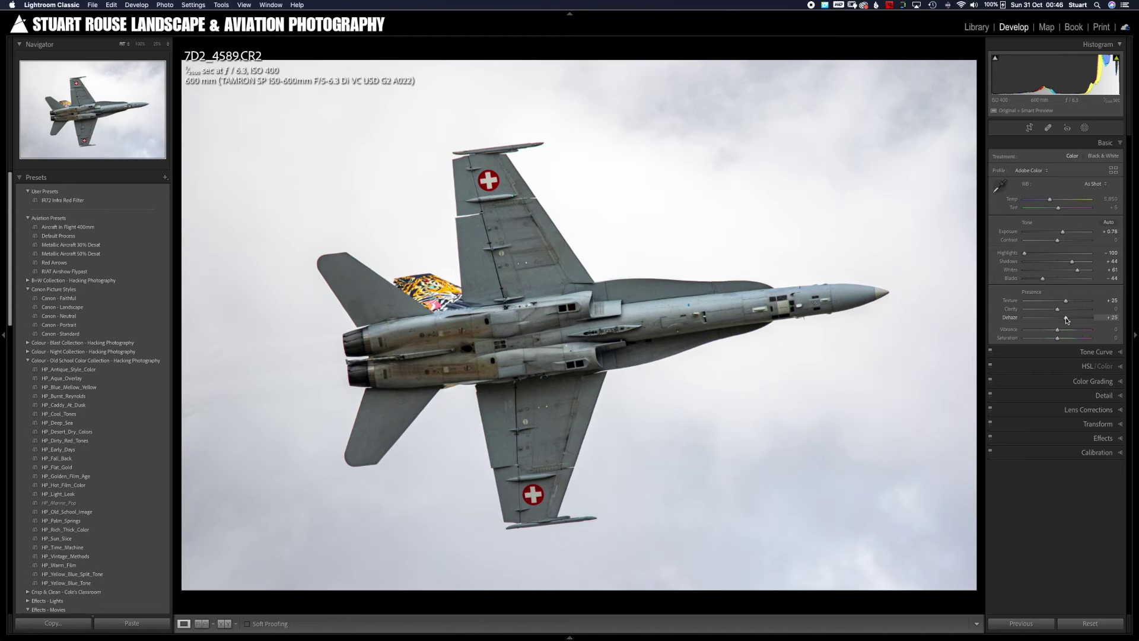
right_click(507, 220)
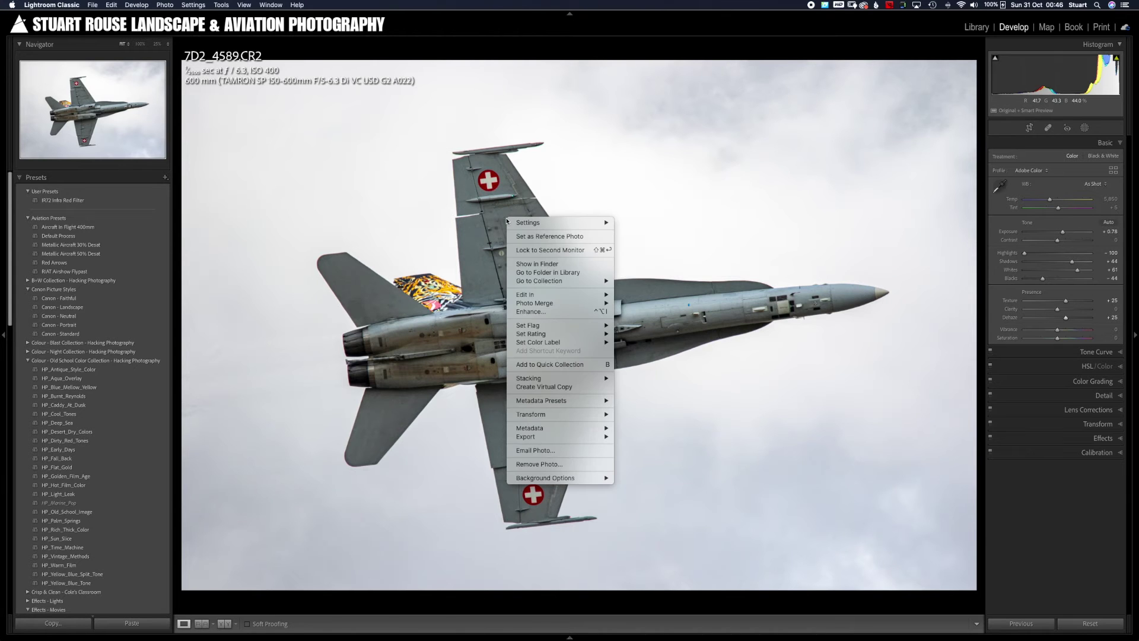
mouse_move(556, 295)
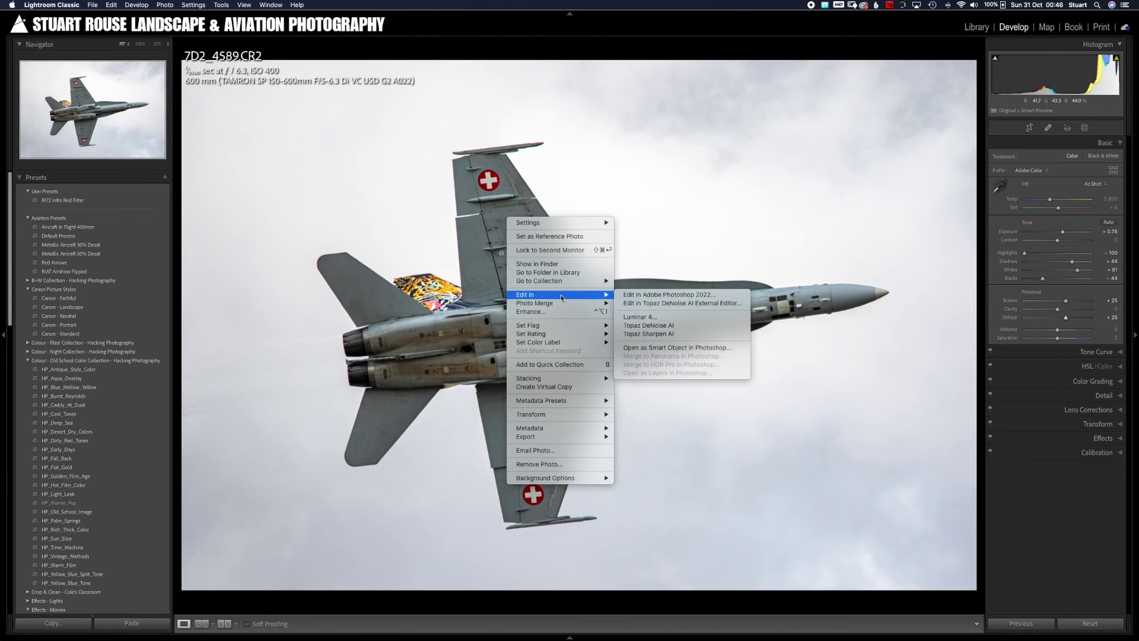
Send the edited photo to Adobe Photoshop 2022 and open its Filter menu.
click(630, 297)
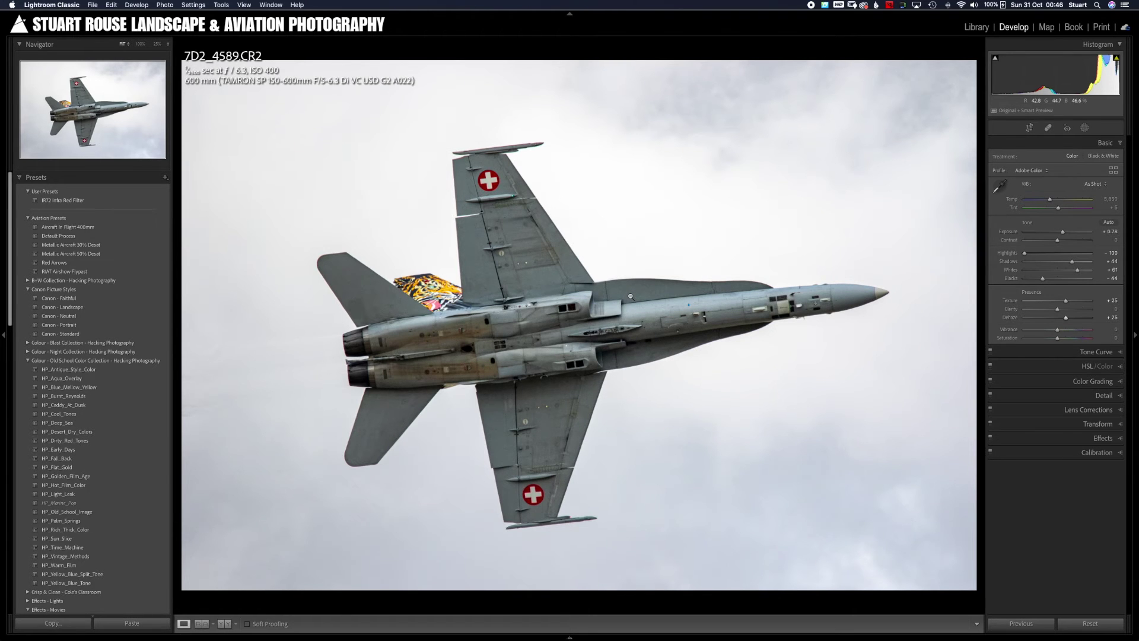
click(208, 4)
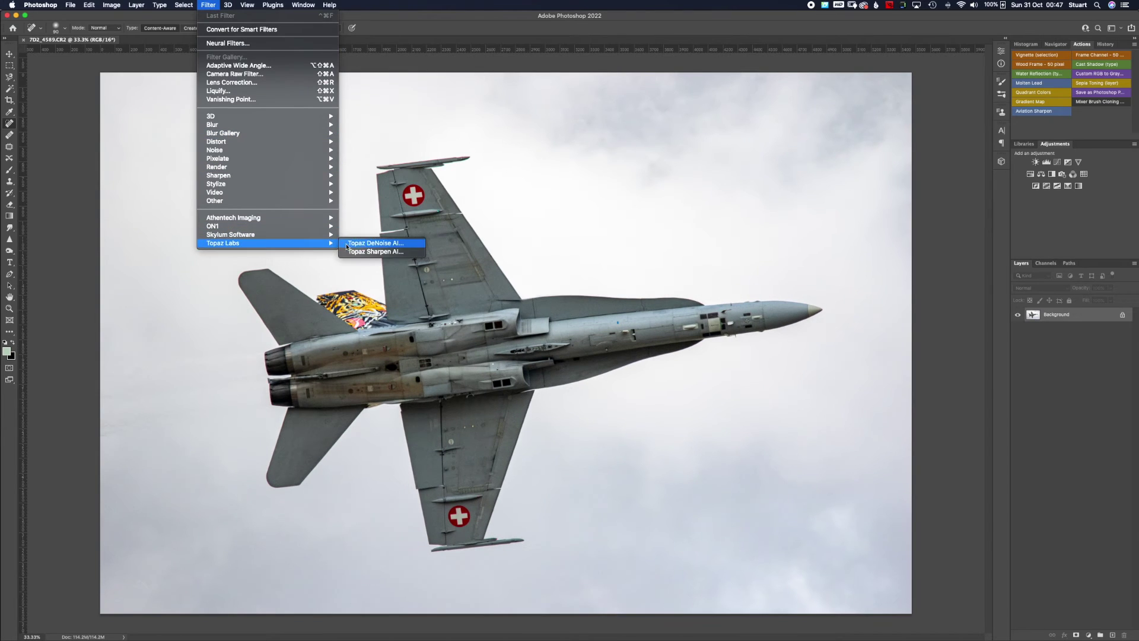
Launch Topaz DeNoise AI from Filter > Topaz Labs on the jet image.
click(366, 243)
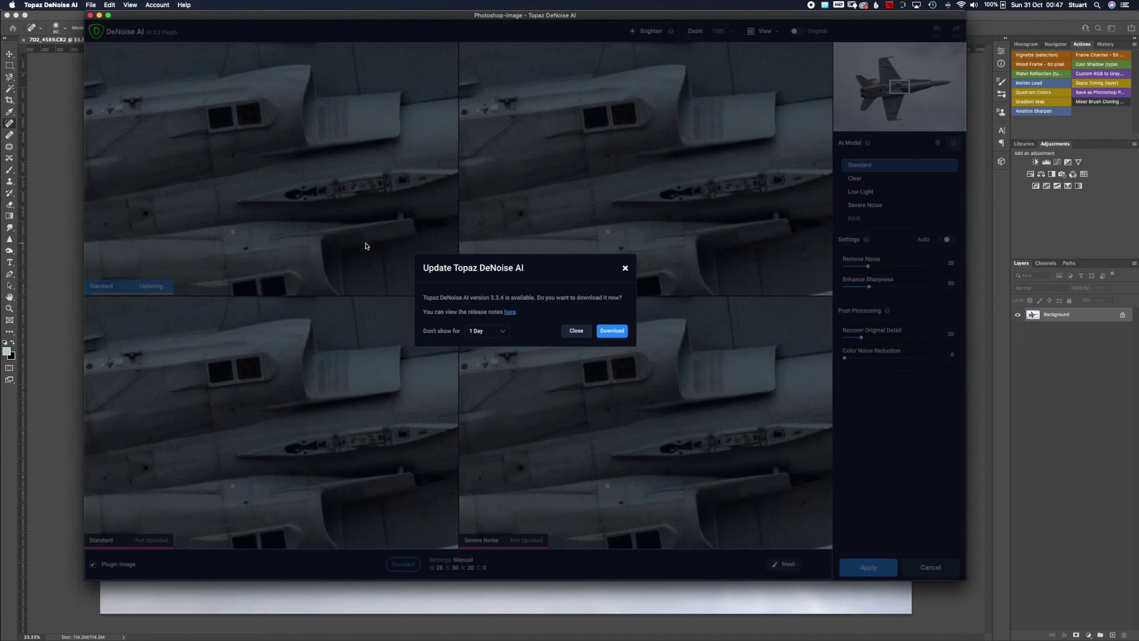
Dismiss the update notice, set a preview pane to the Clear model on Auto, and apply it.
click(579, 333)
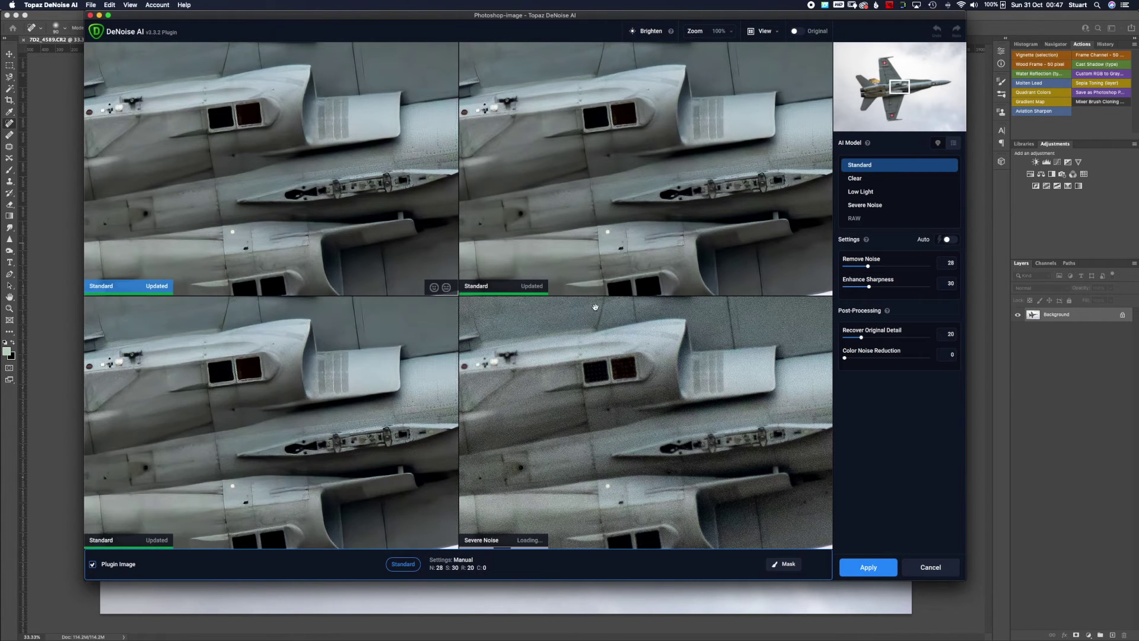
click(607, 191)
click(857, 180)
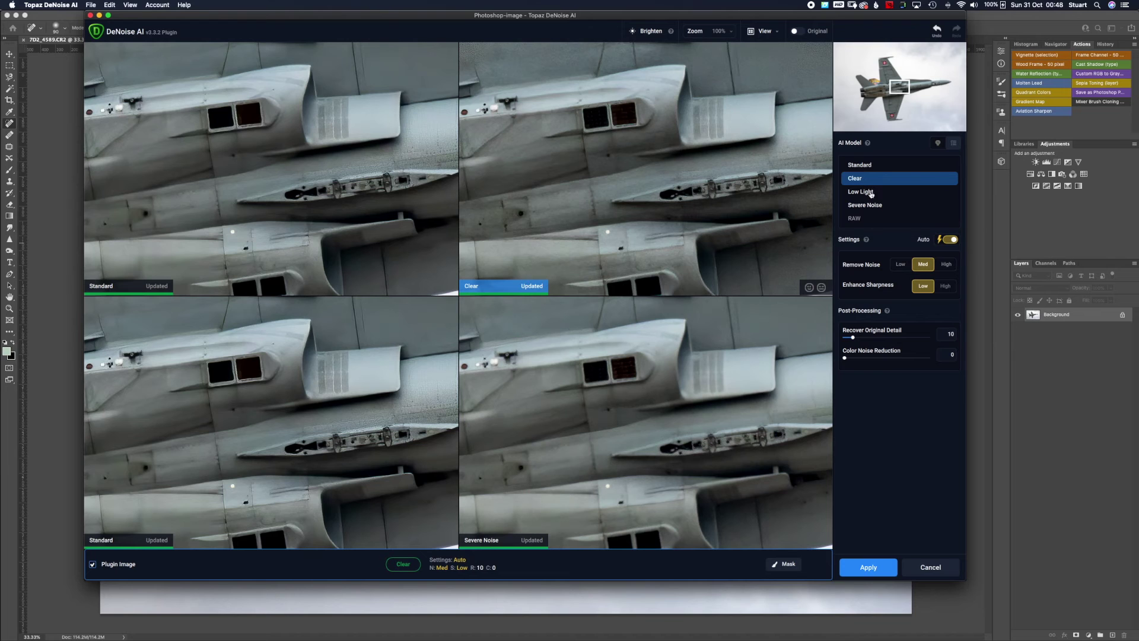
click(861, 571)
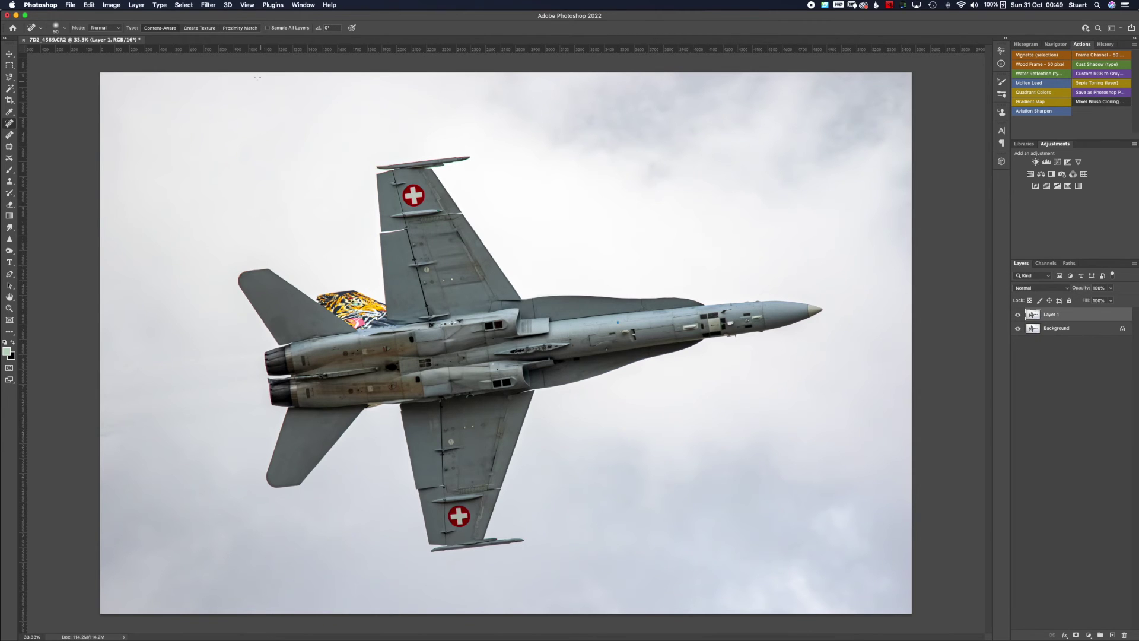
Desaturate Layer 1 to greyscale.
click(112, 5)
mouse_move(136, 29)
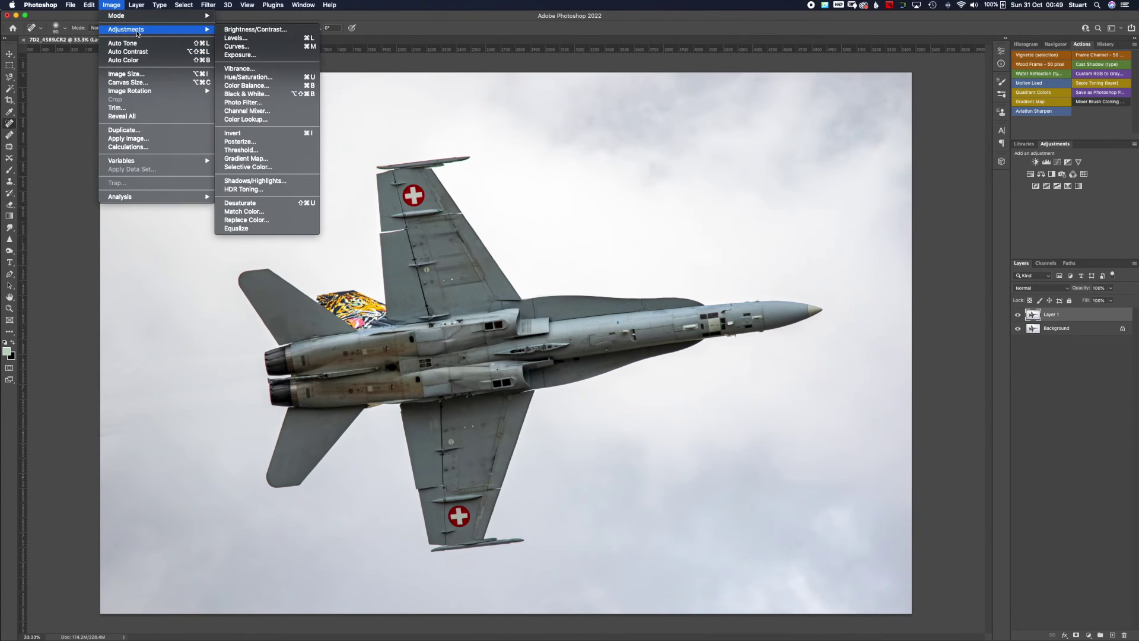
click(244, 203)
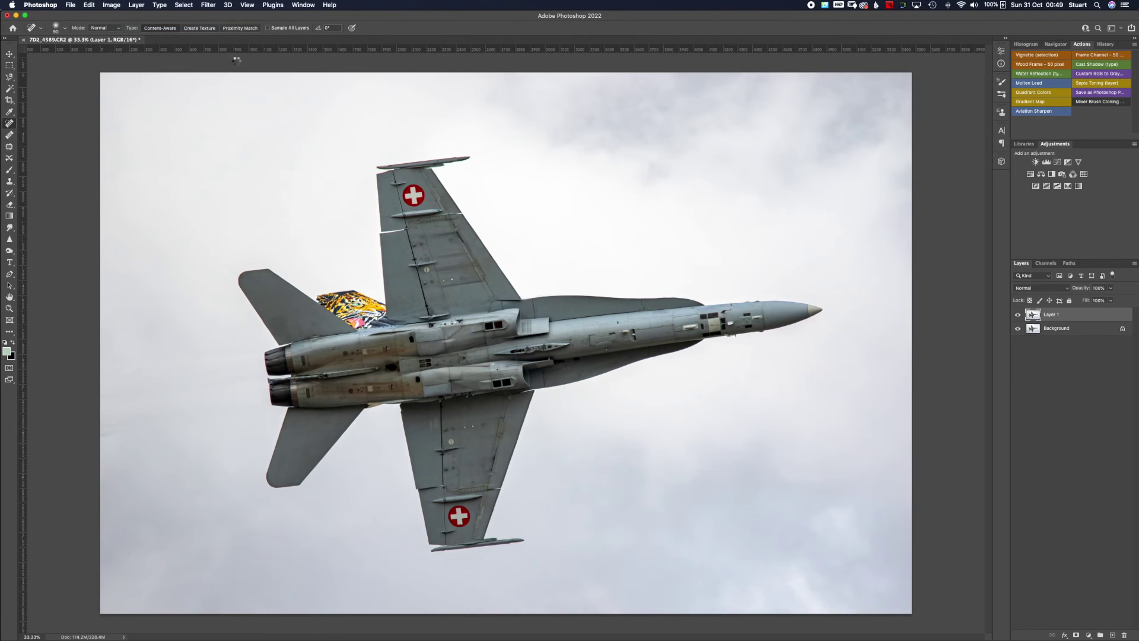
Apply a 3.6-pixel High Pass filter to Layer 1 and blend it in Overlay mode.
click(211, 6)
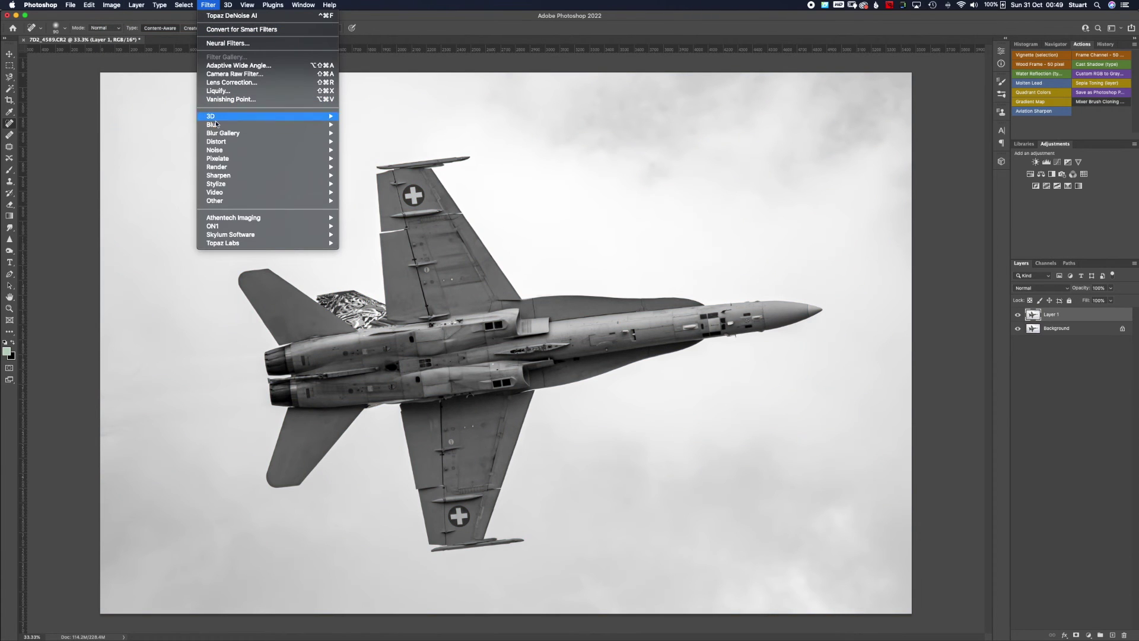
mouse_move(225, 205)
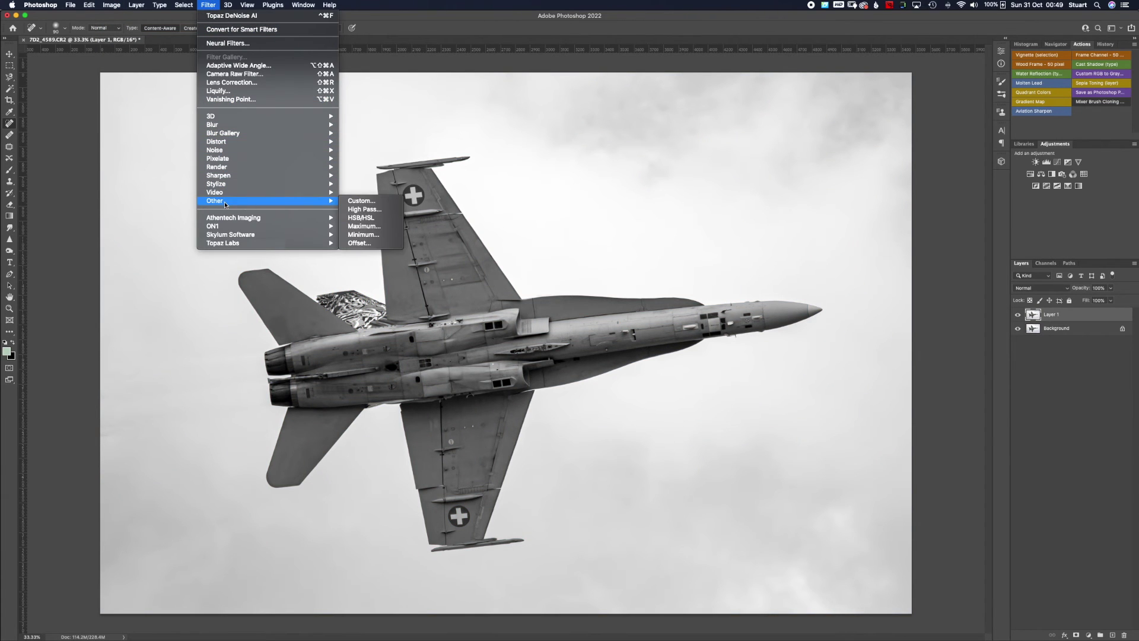
click(359, 209)
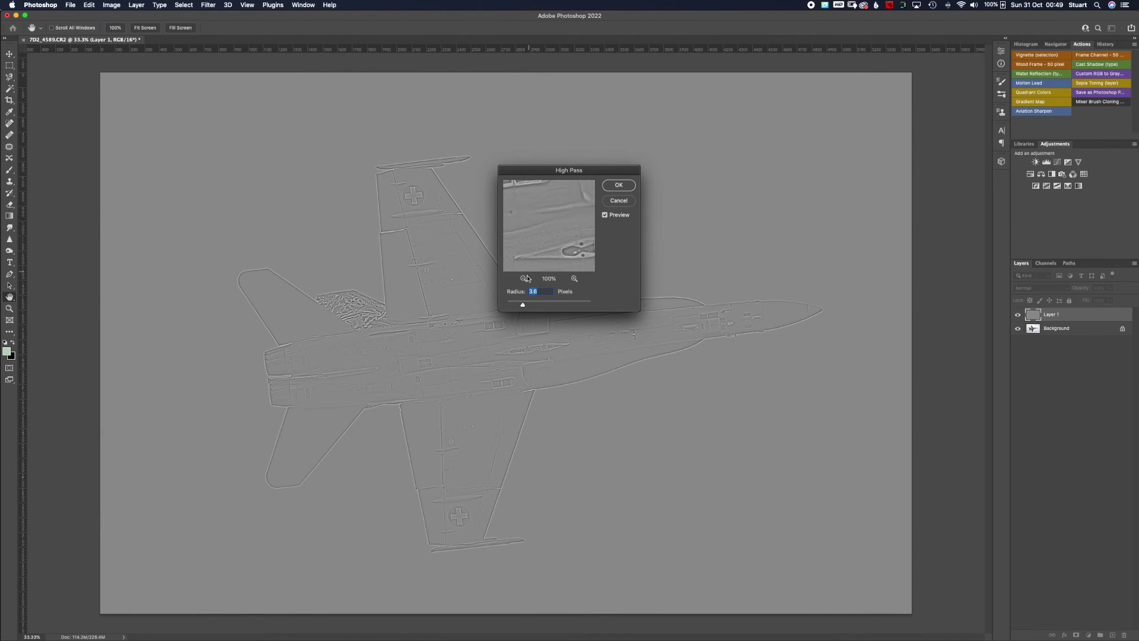
click(622, 187)
key(j)
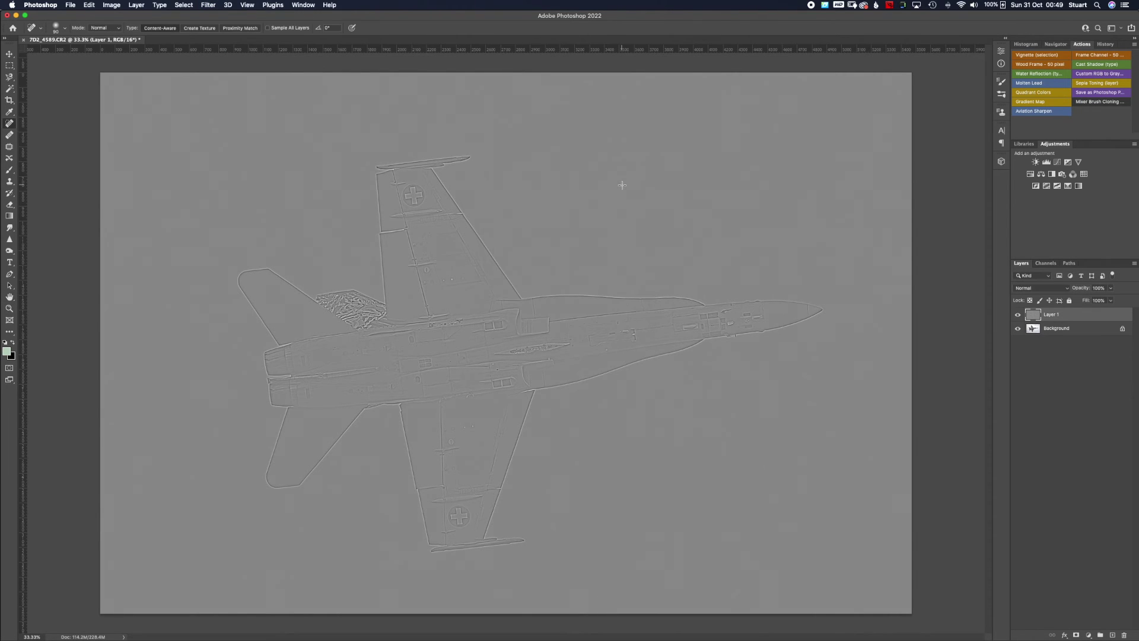
click(1020, 288)
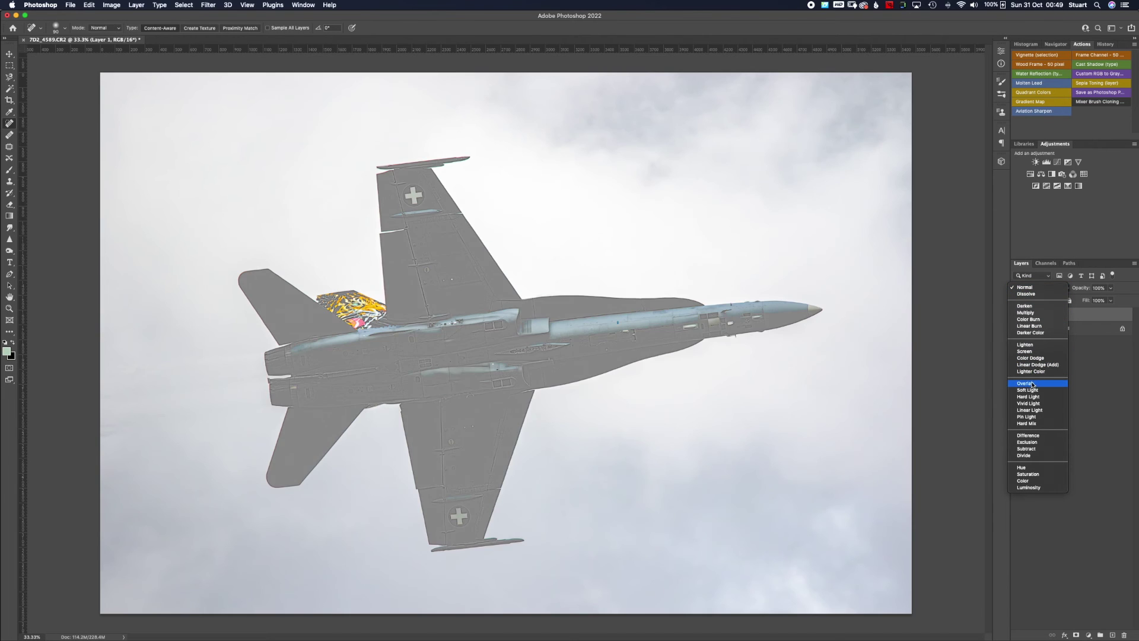
click(1033, 387)
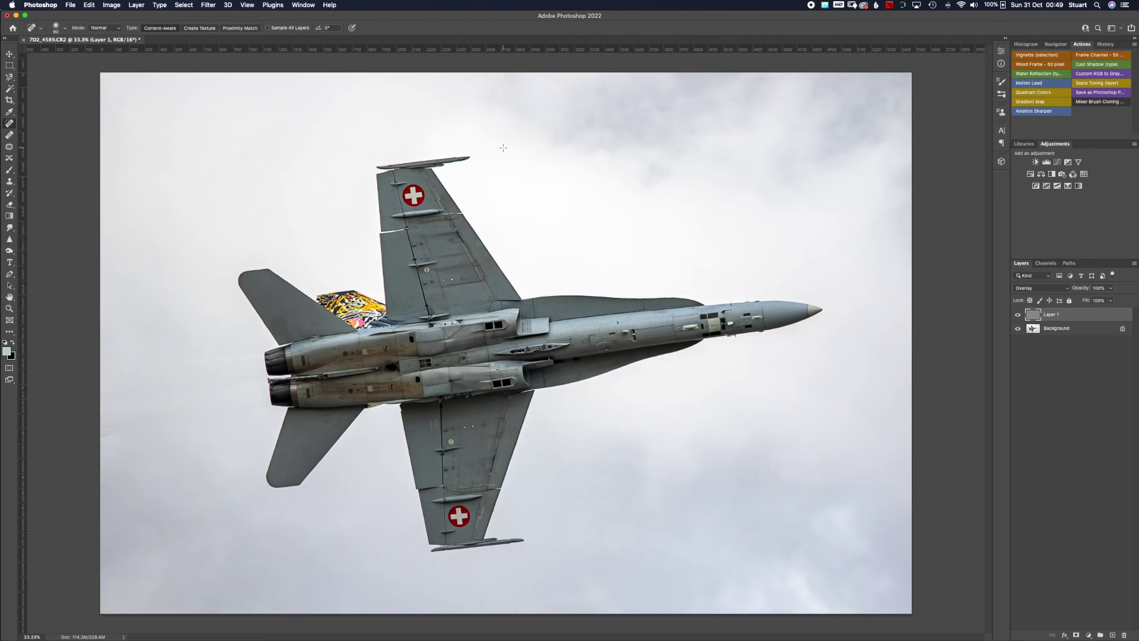
Save the sharpened image and return to Lightroom Classic showing 7D2_4589+EDIT.tif.
click(70, 5)
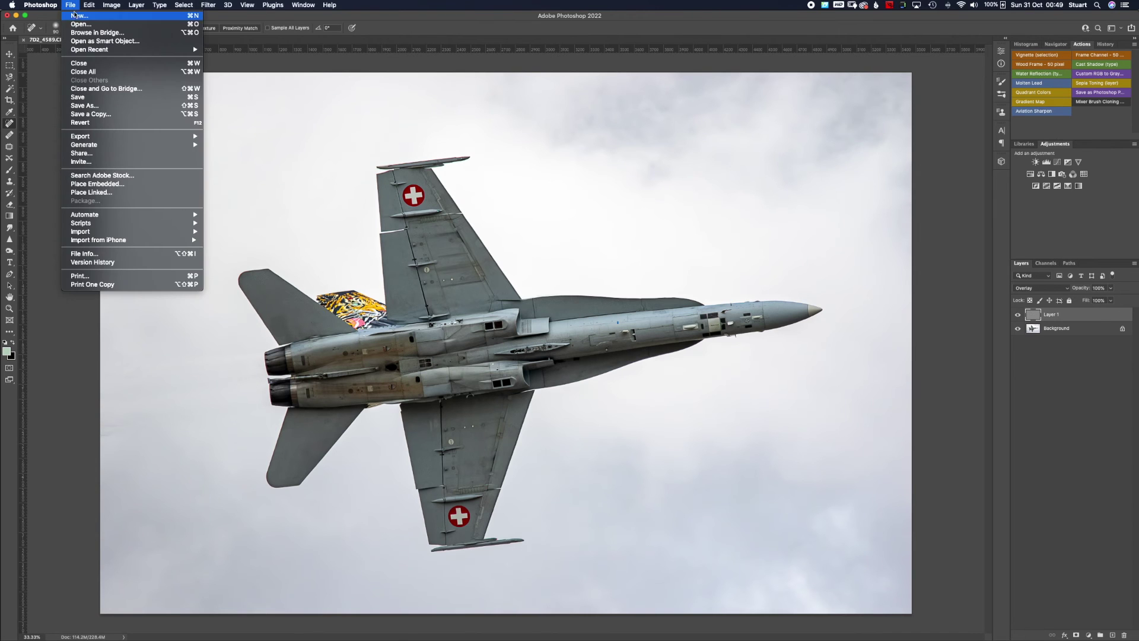
click(98, 98)
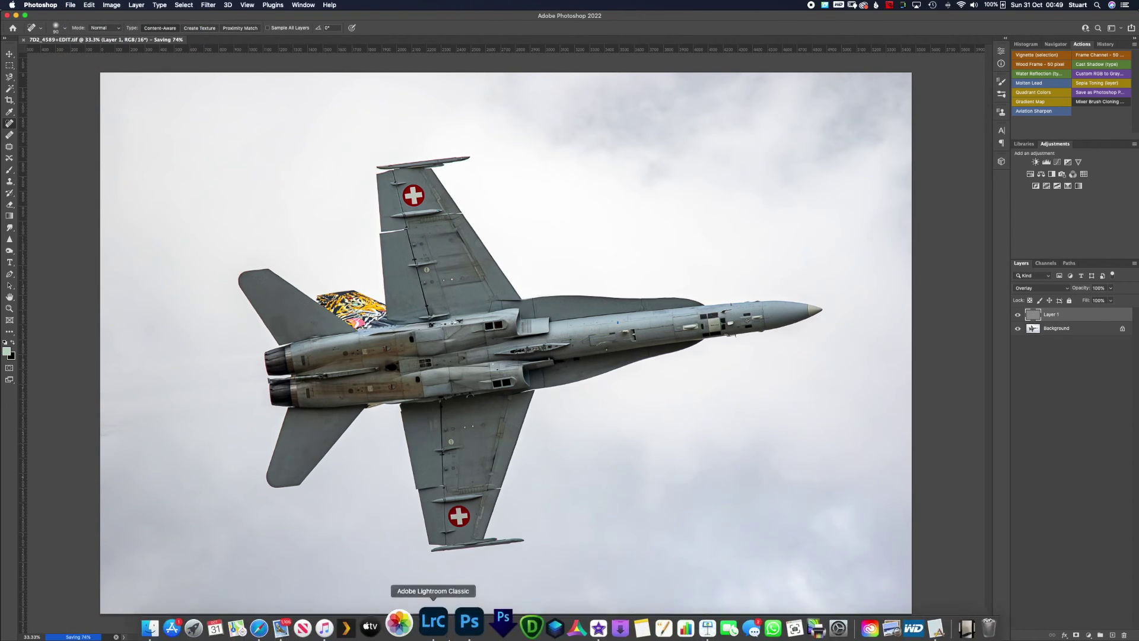
click(448, 626)
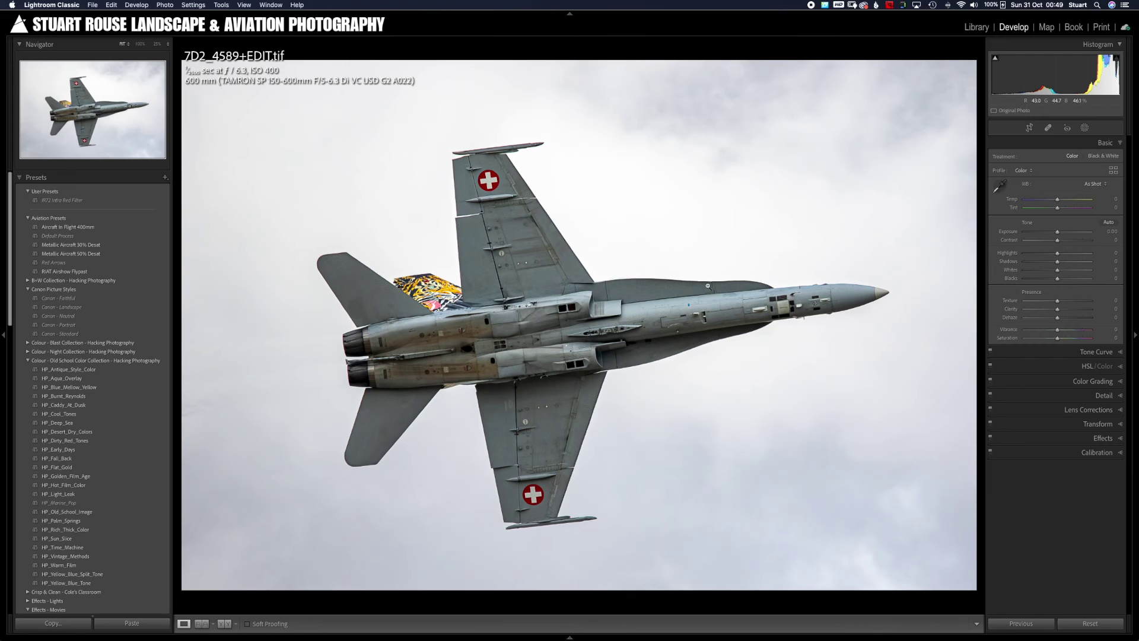
Enable Remove Chromatic Aberration in Lens Corrections and bring up the new-mask options.
click(1091, 410)
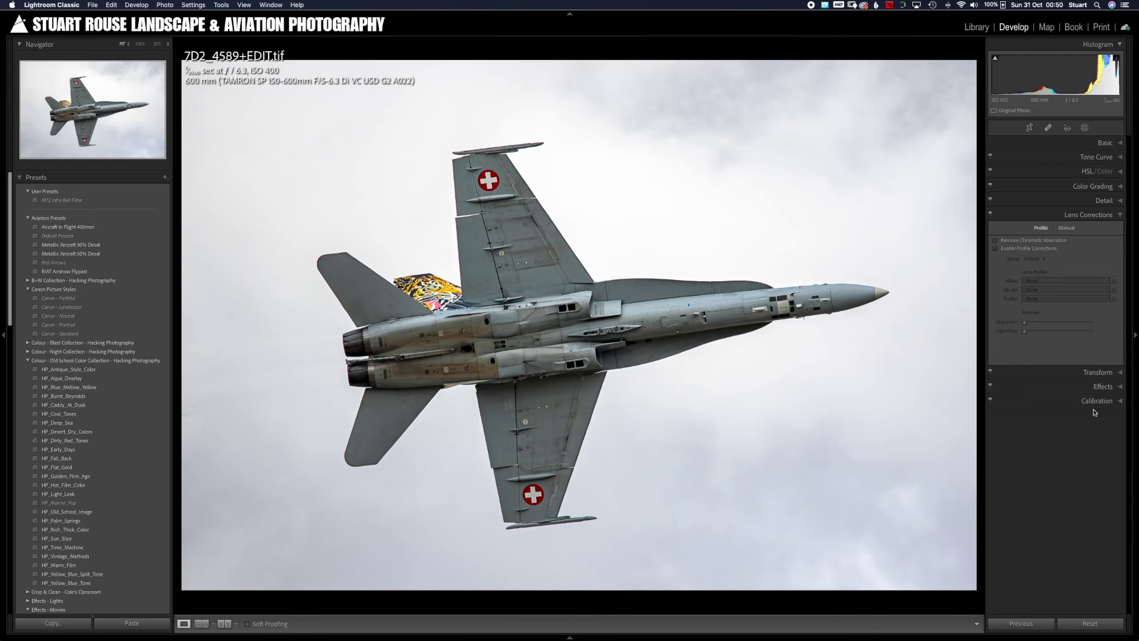
click(996, 240)
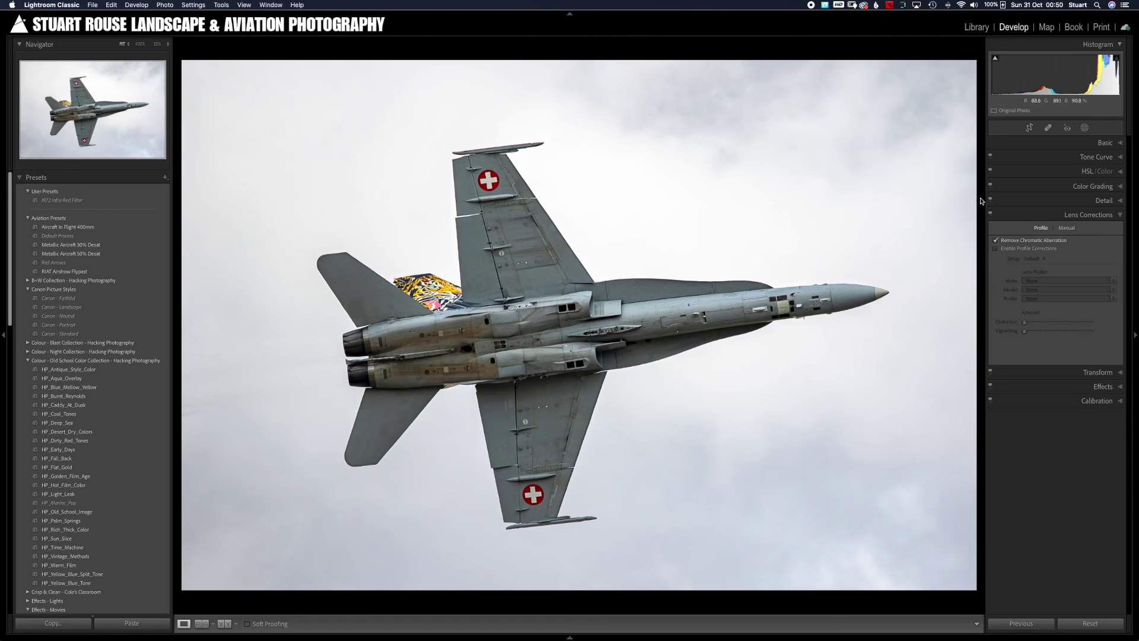
click(1085, 128)
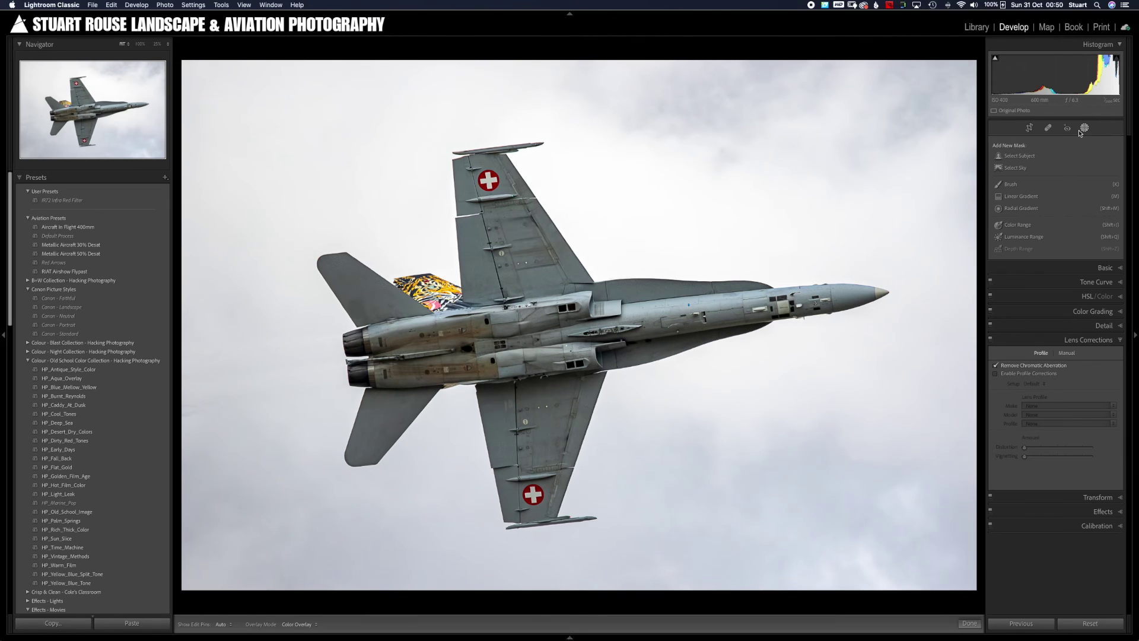
Create a Select Sky mask with Temp about -74 and Dehaze 17, then move the Masks panel aside.
click(1015, 168)
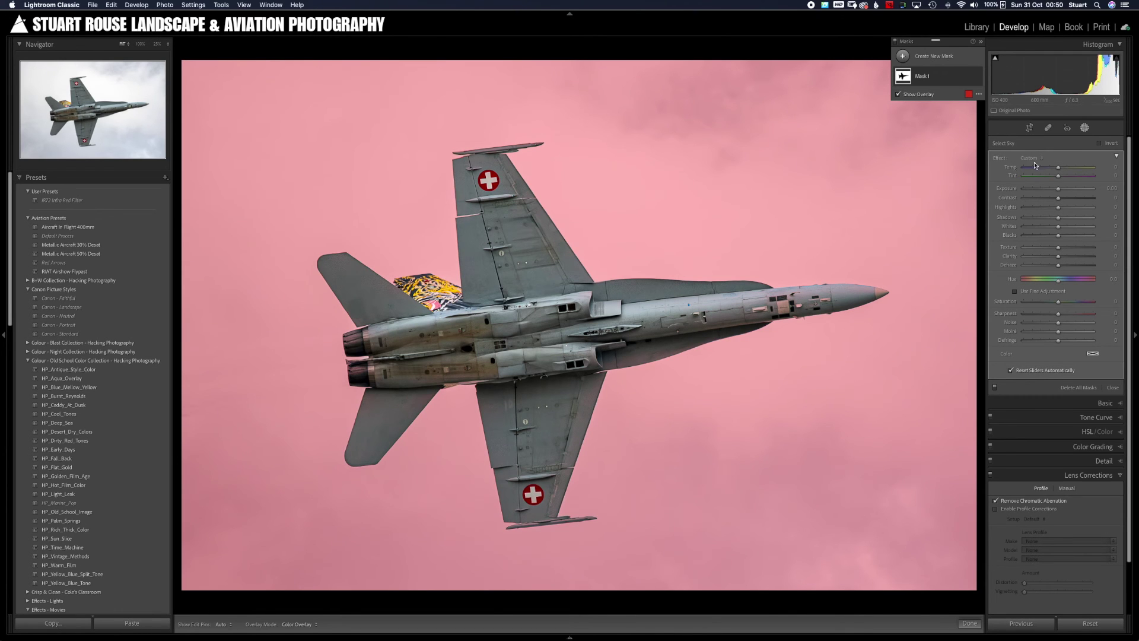
click(1036, 169)
drag(1036, 168, 1034, 168)
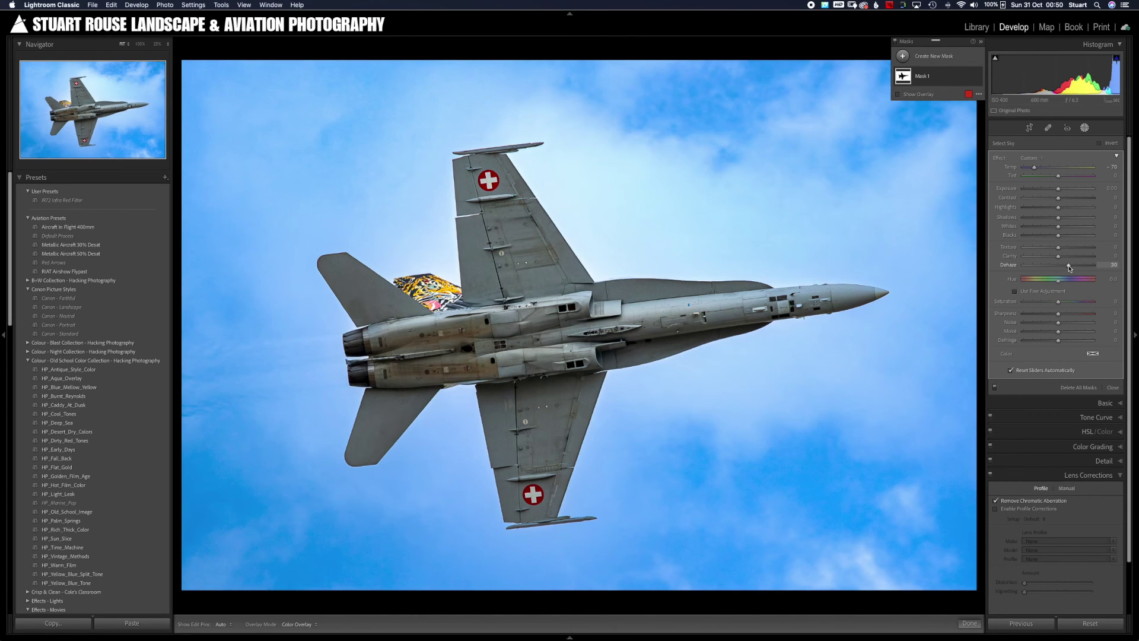
mouse_move(1068, 265)
mouse_down()
mouse_move(1093, 265)
mouse_move(1064, 268)
mouse_up()
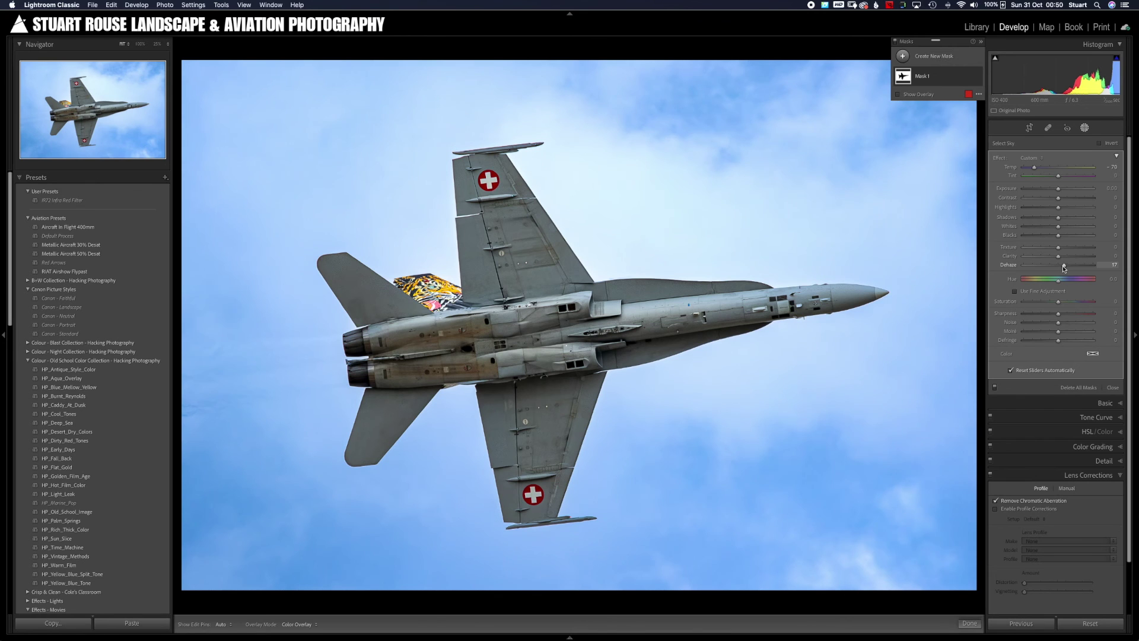
drag(1034, 170, 1033, 172)
drag(932, 41, 875, 95)
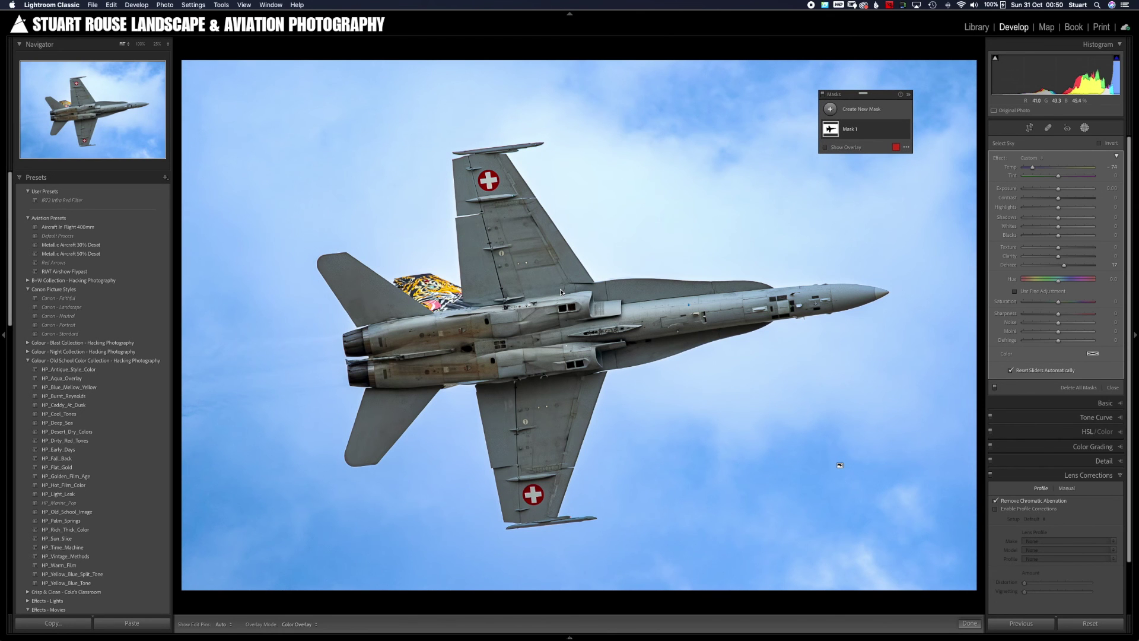
key(z)
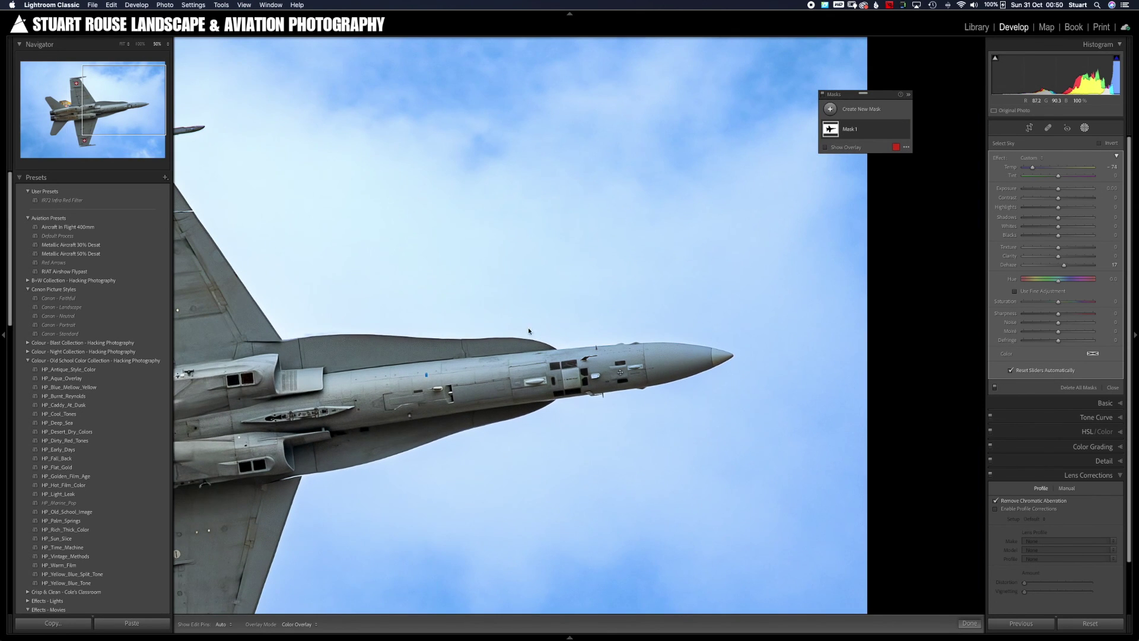
drag(468, 351, 828, 254)
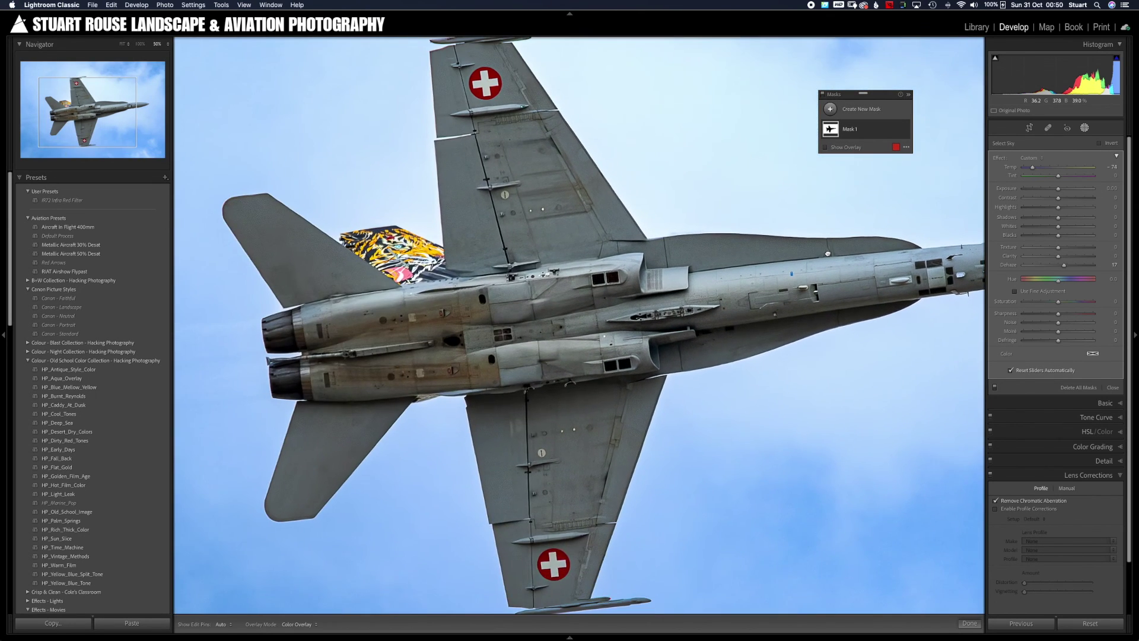
drag(616, 369, 653, 397)
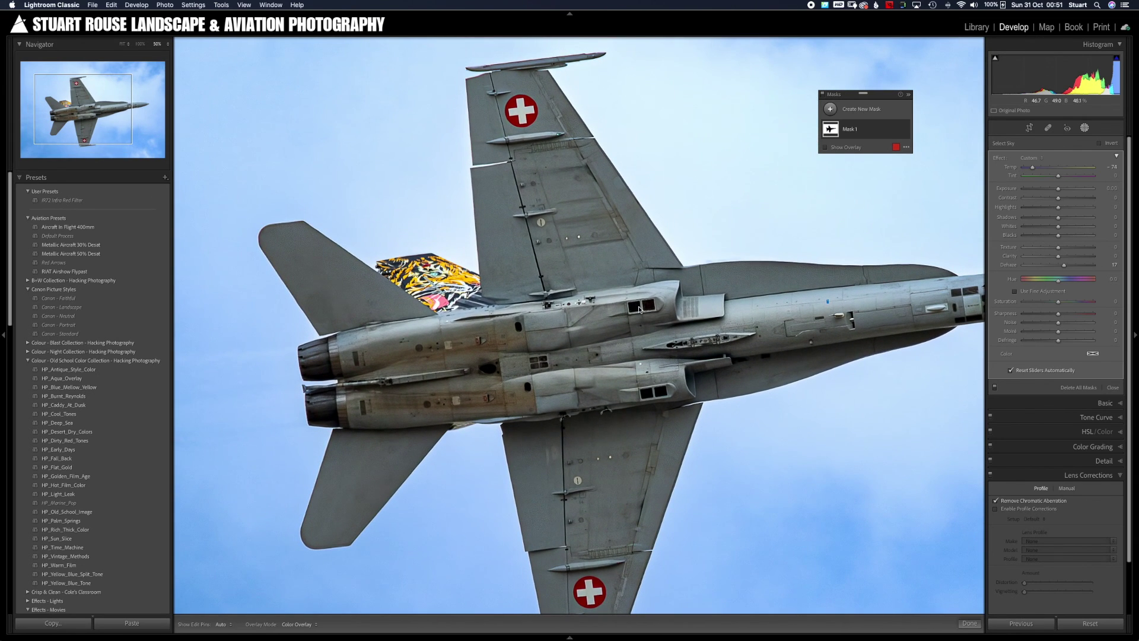
key(super+minus)
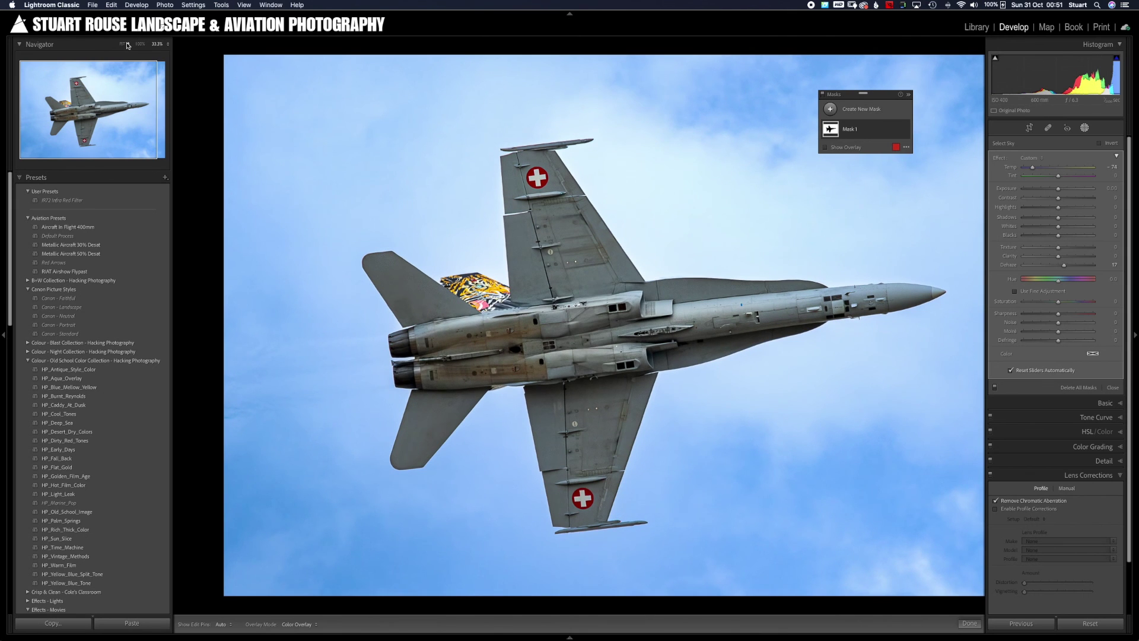
click(124, 44)
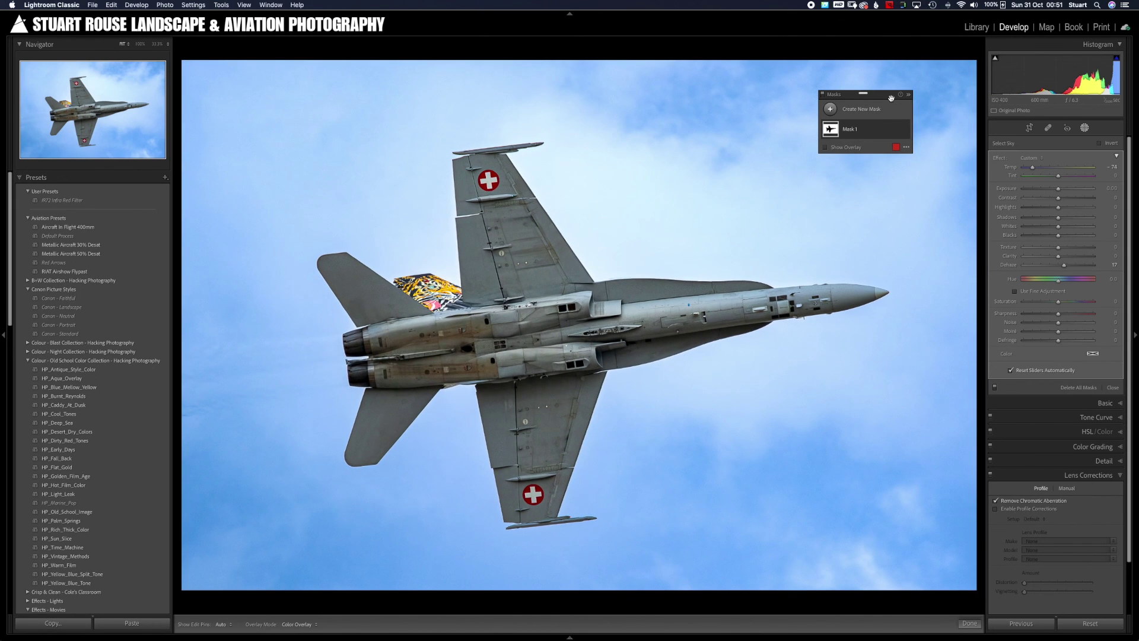
Give the sky mask Texture 54 and Clarity about 22, then finish the mask edit.
click(877, 135)
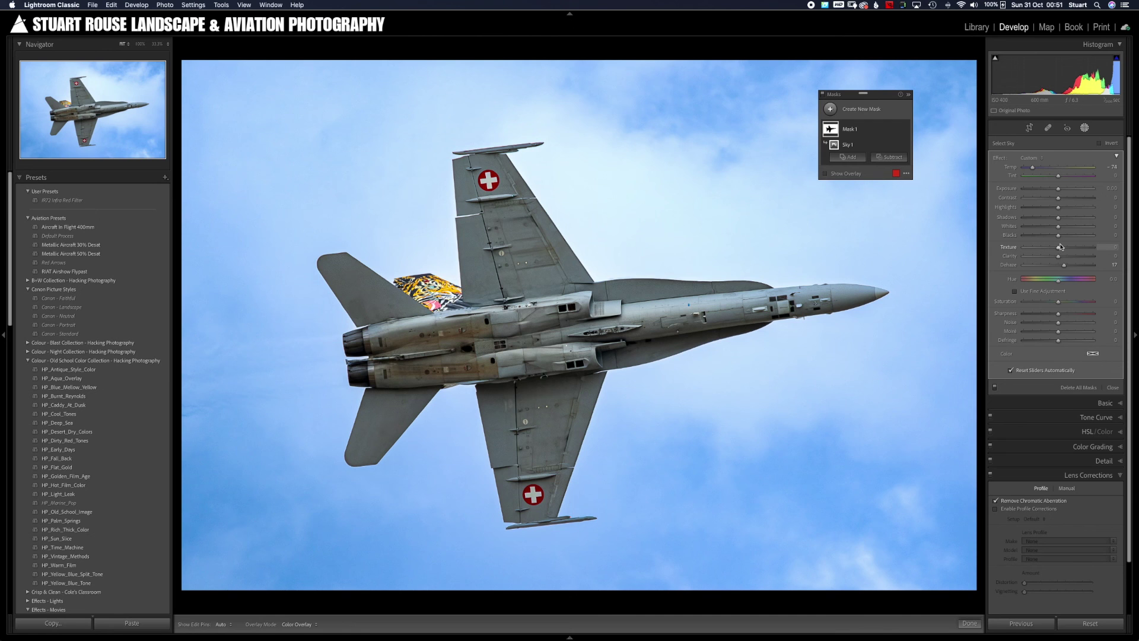
drag(1059, 255, 1089, 258)
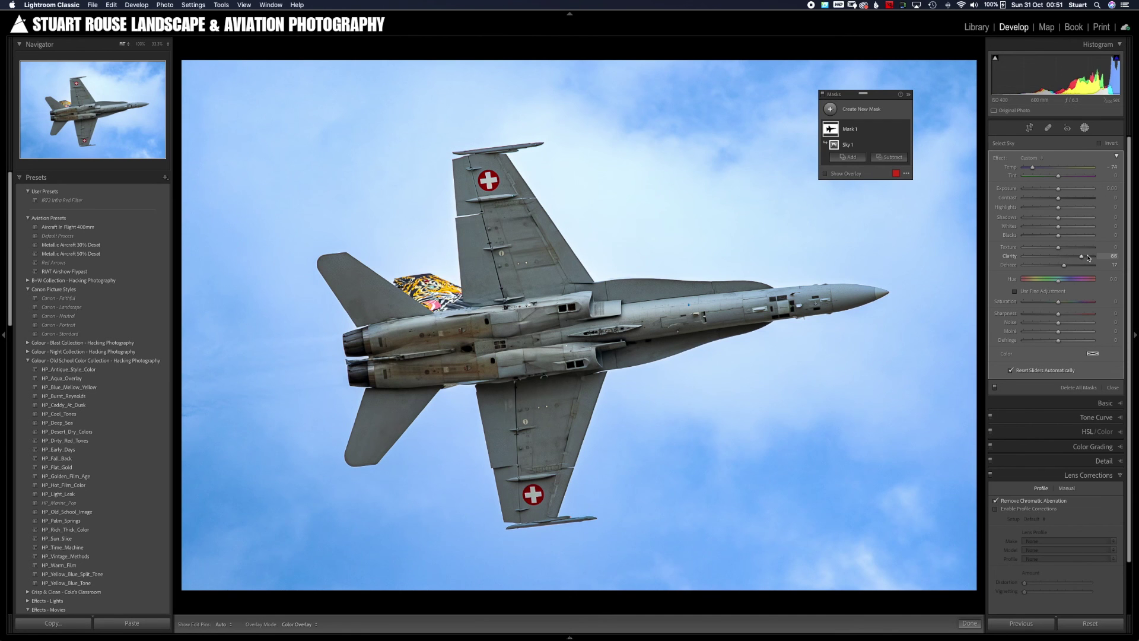
drag(1089, 257, 1058, 250)
click(1085, 128)
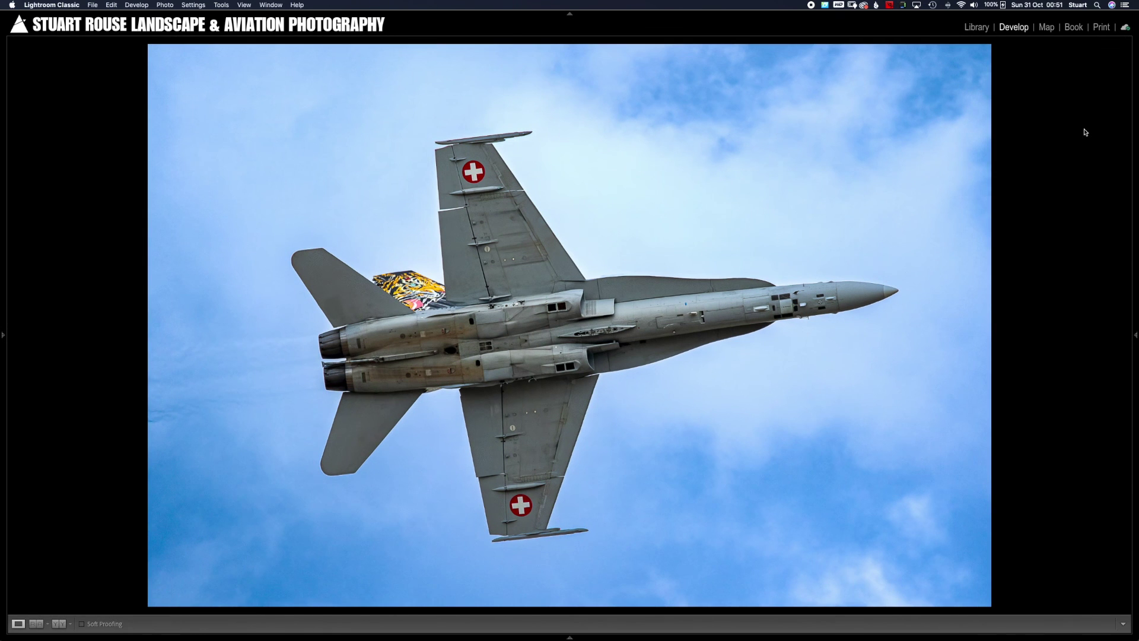
Show the photo in Lights Out and toggle before/after to compare blue versus grey sky.
key(l)
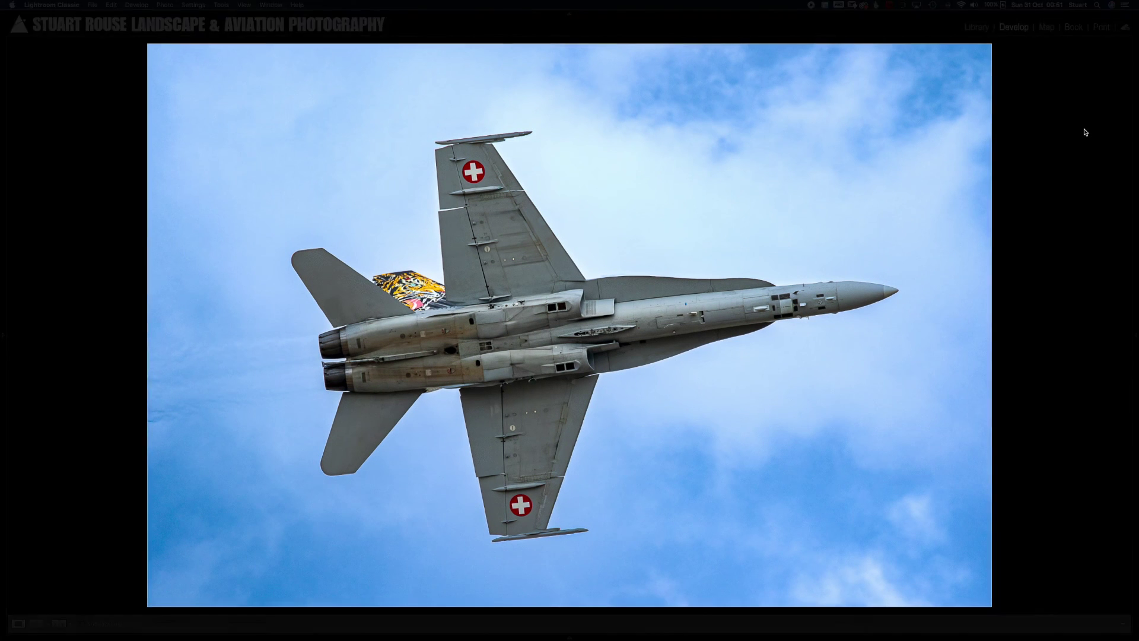
key(backslash)
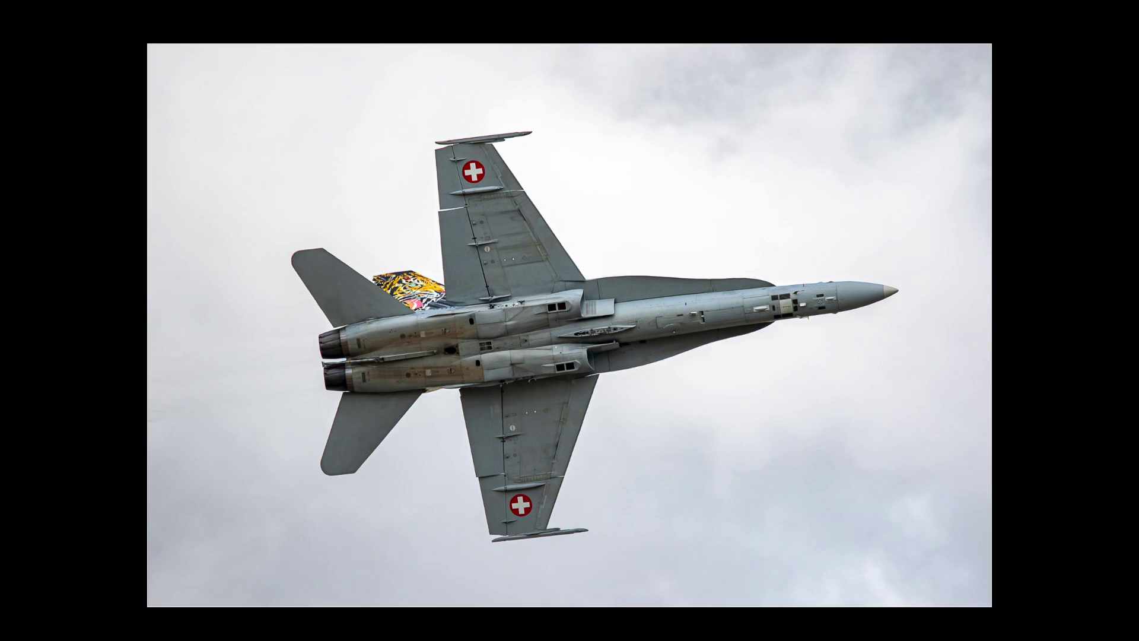
key(backslash)
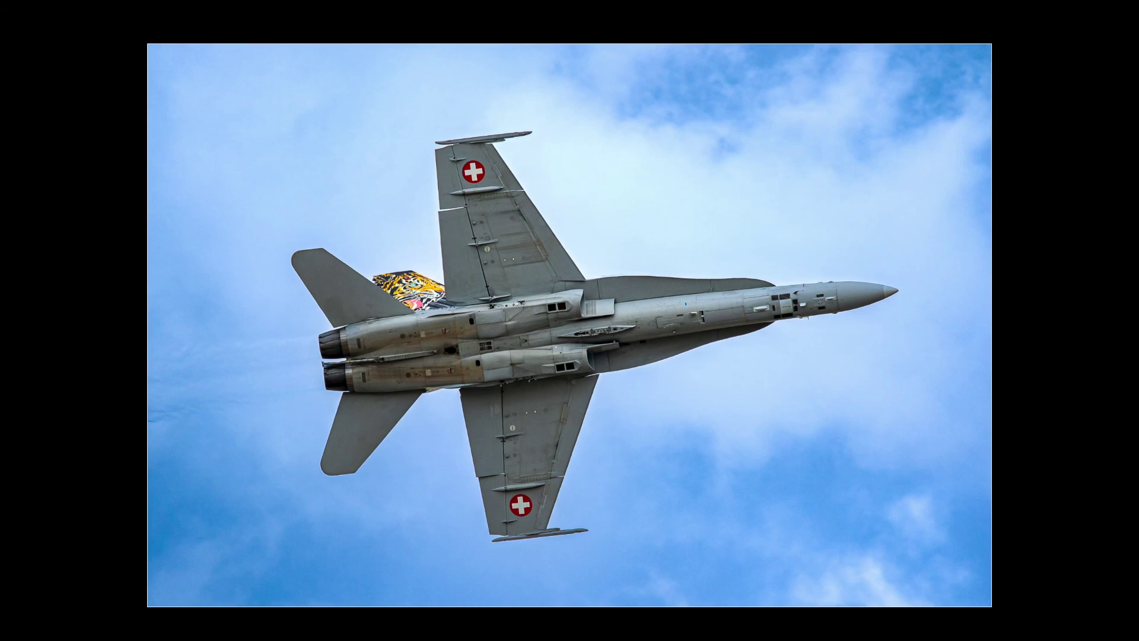
key(backslash)
key(backslash)
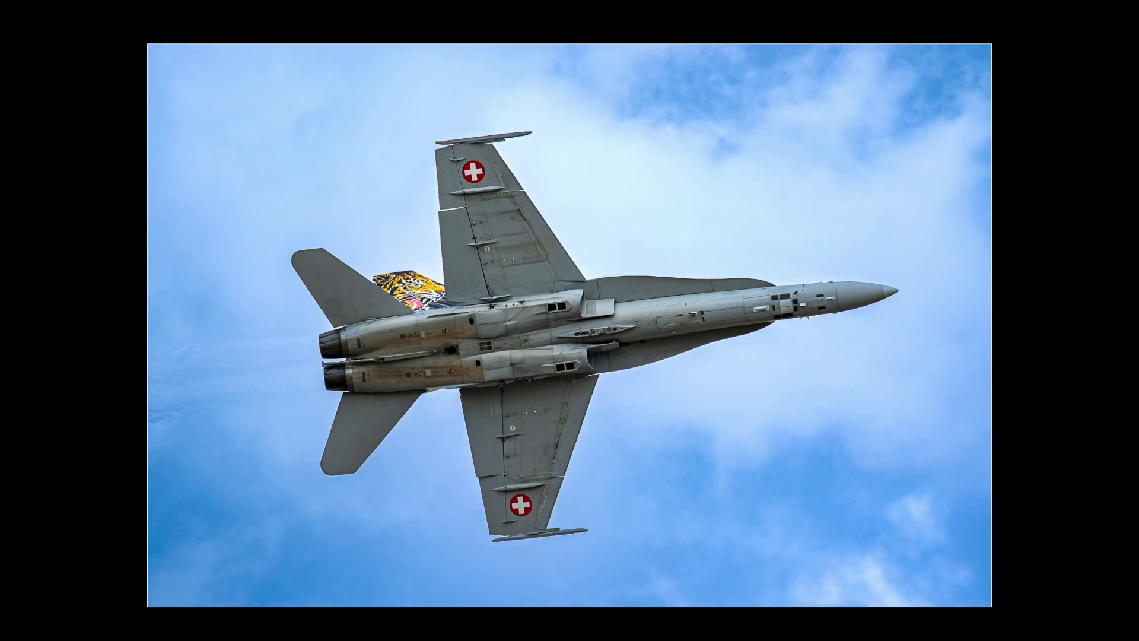